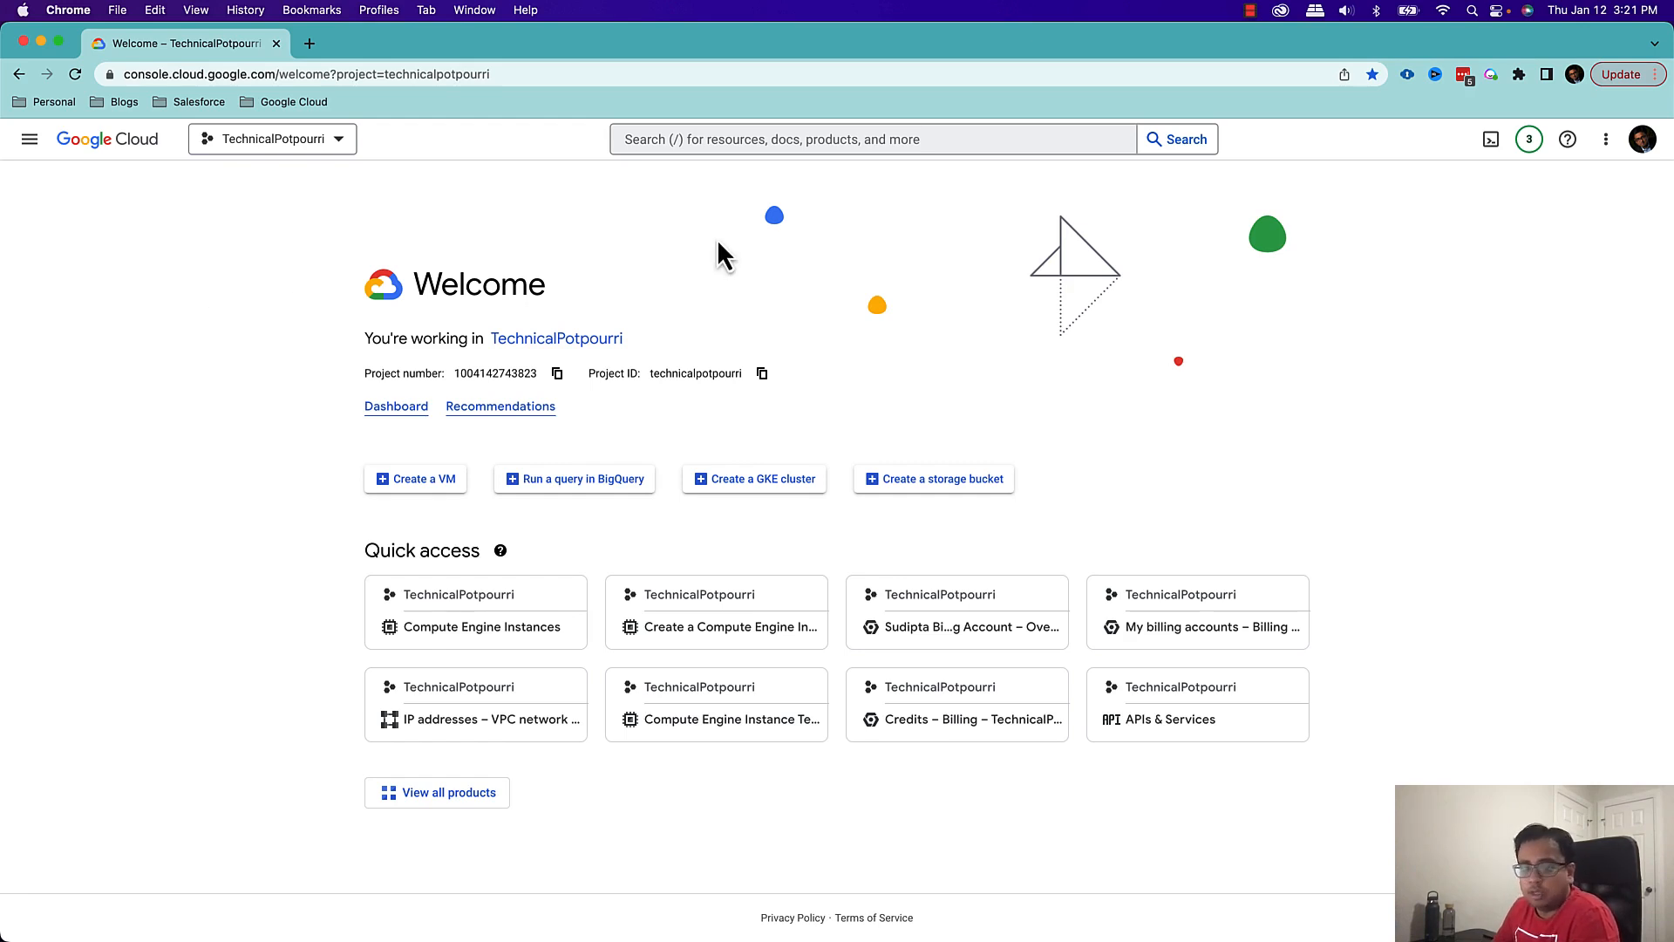
click(763, 139)
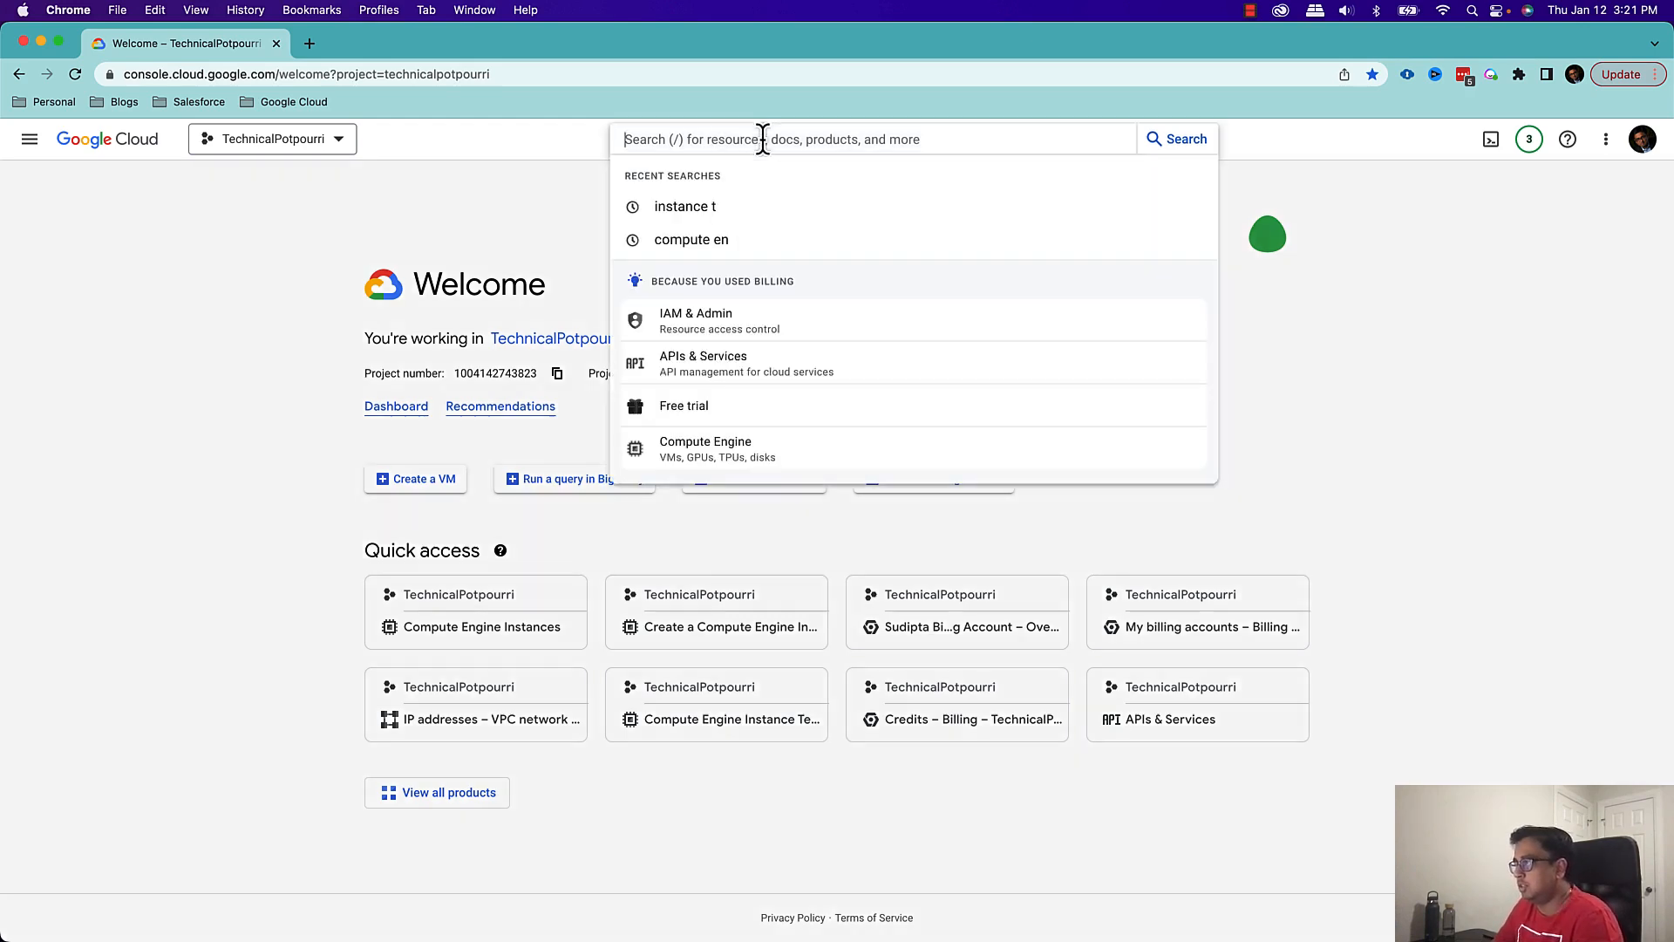
text(instance te)
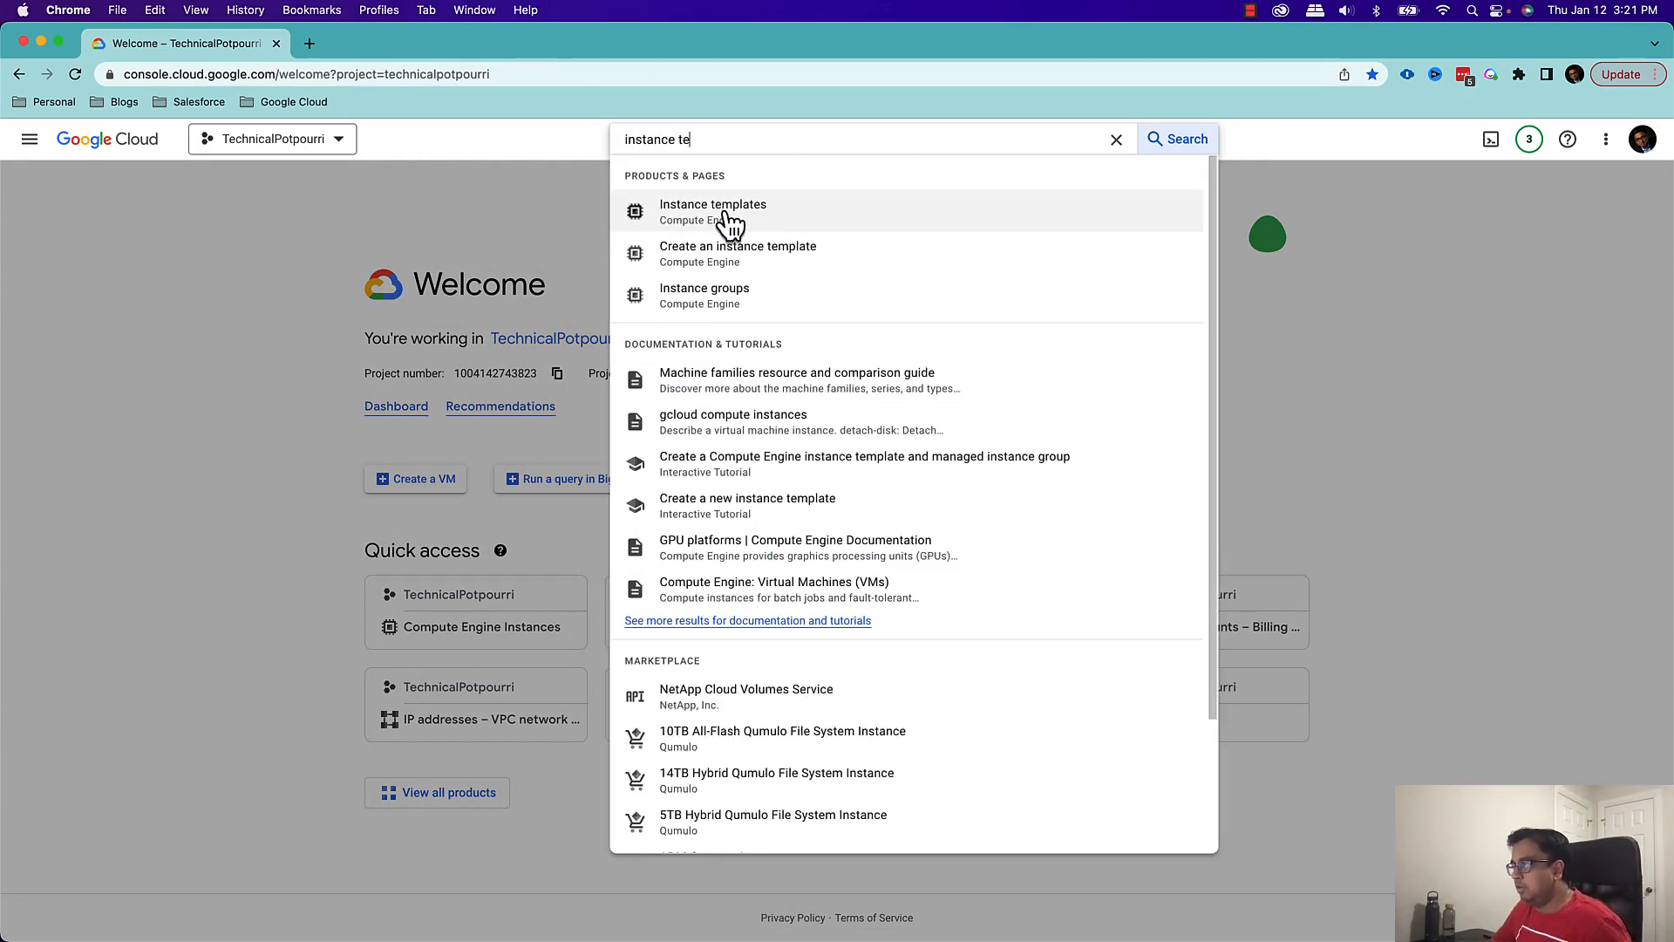
click(1116, 139)
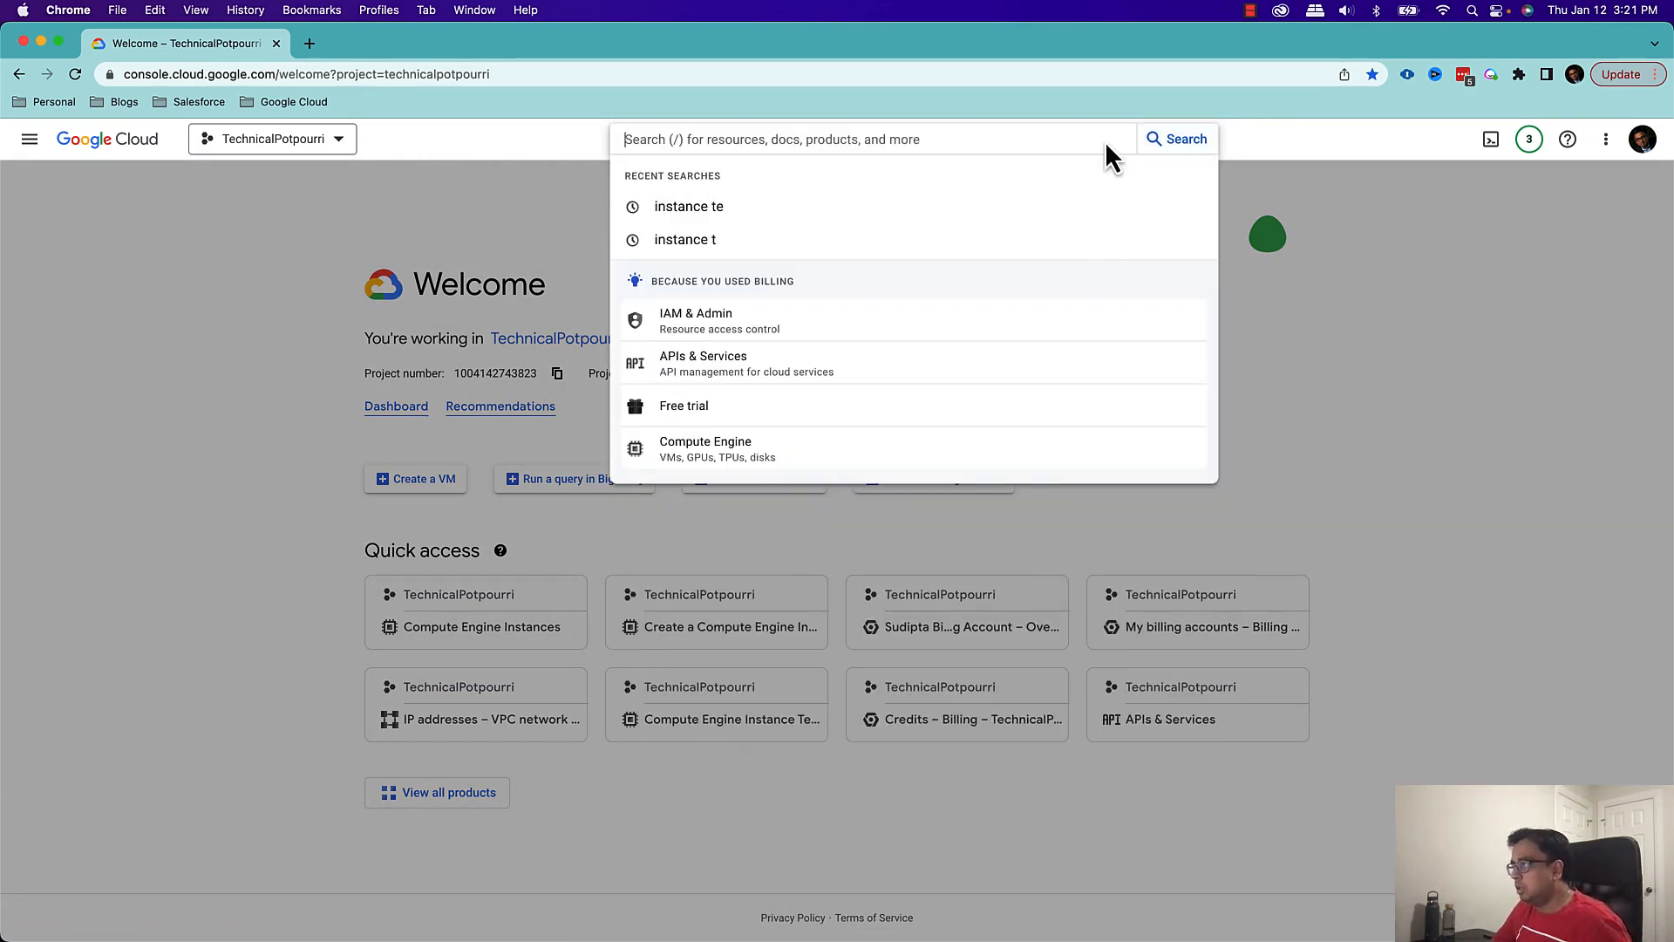
click(119, 237)
Go to the Compute Engine instance templates and start creating a new instance template
click(29, 140)
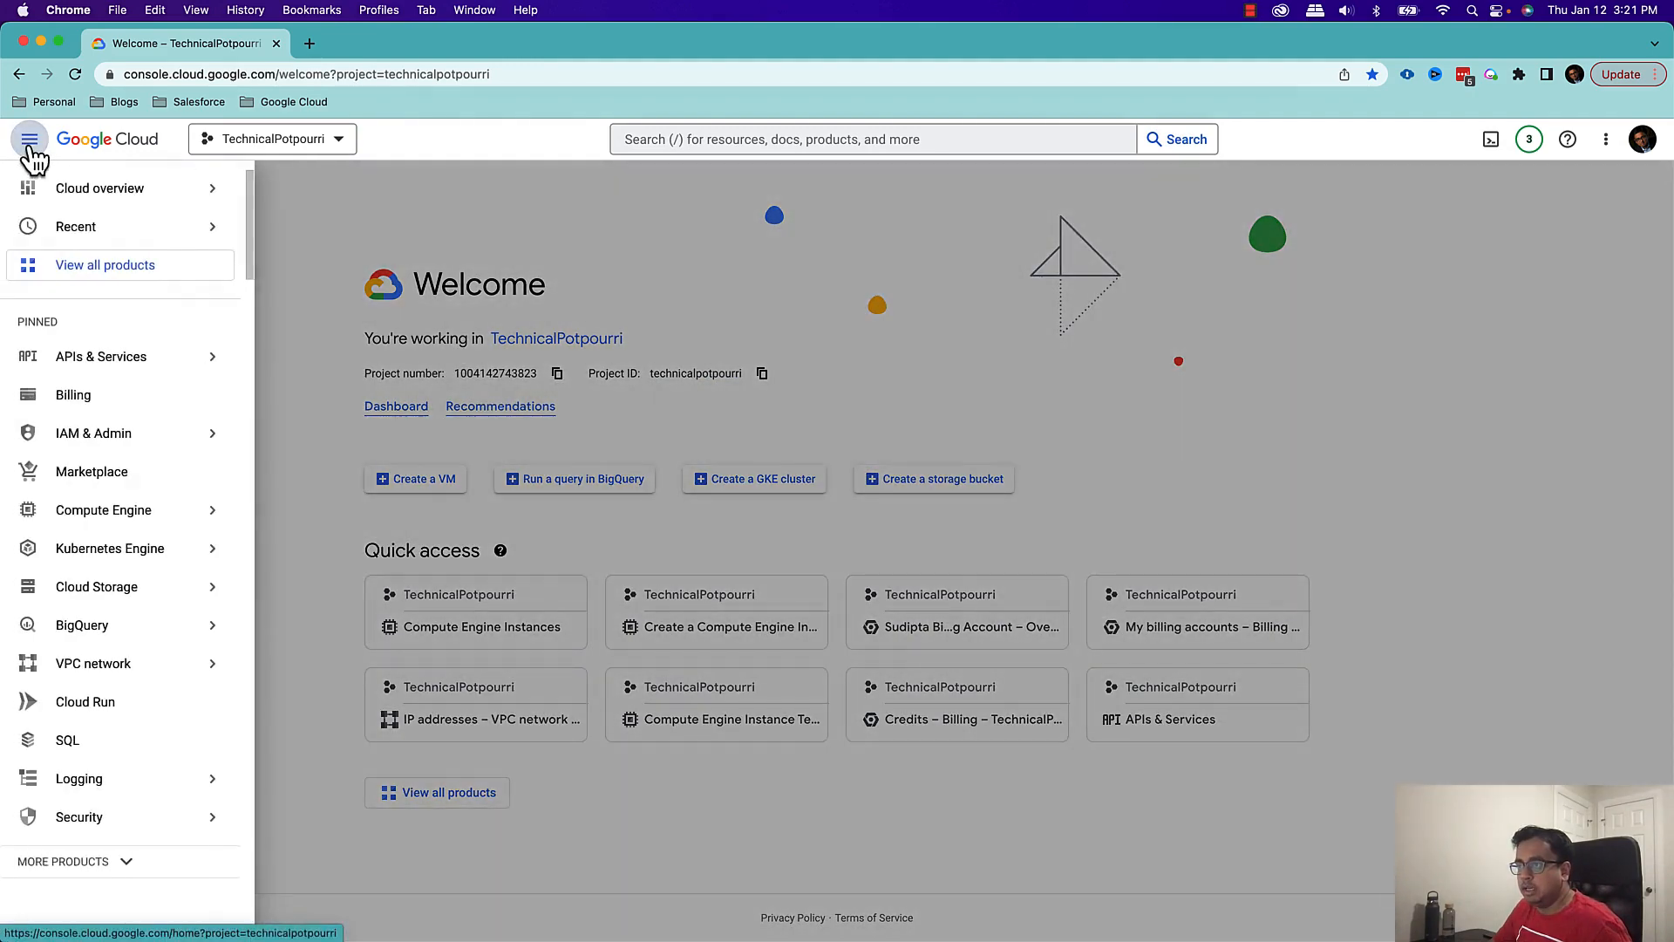
mouse_move(140, 521)
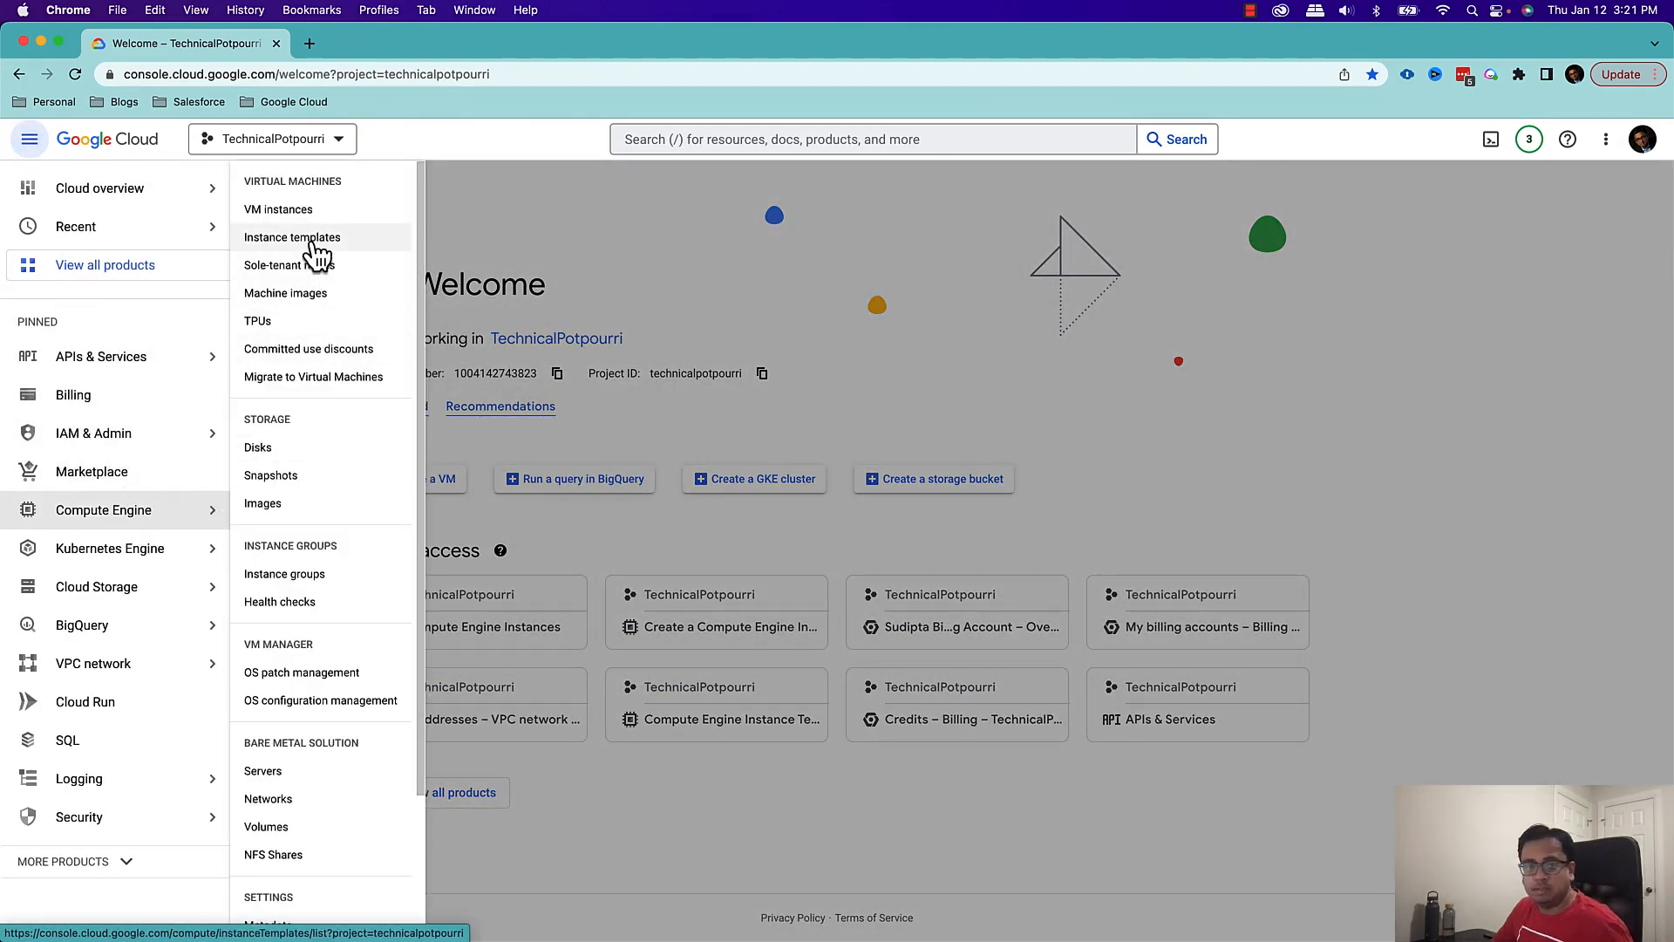
click(312, 241)
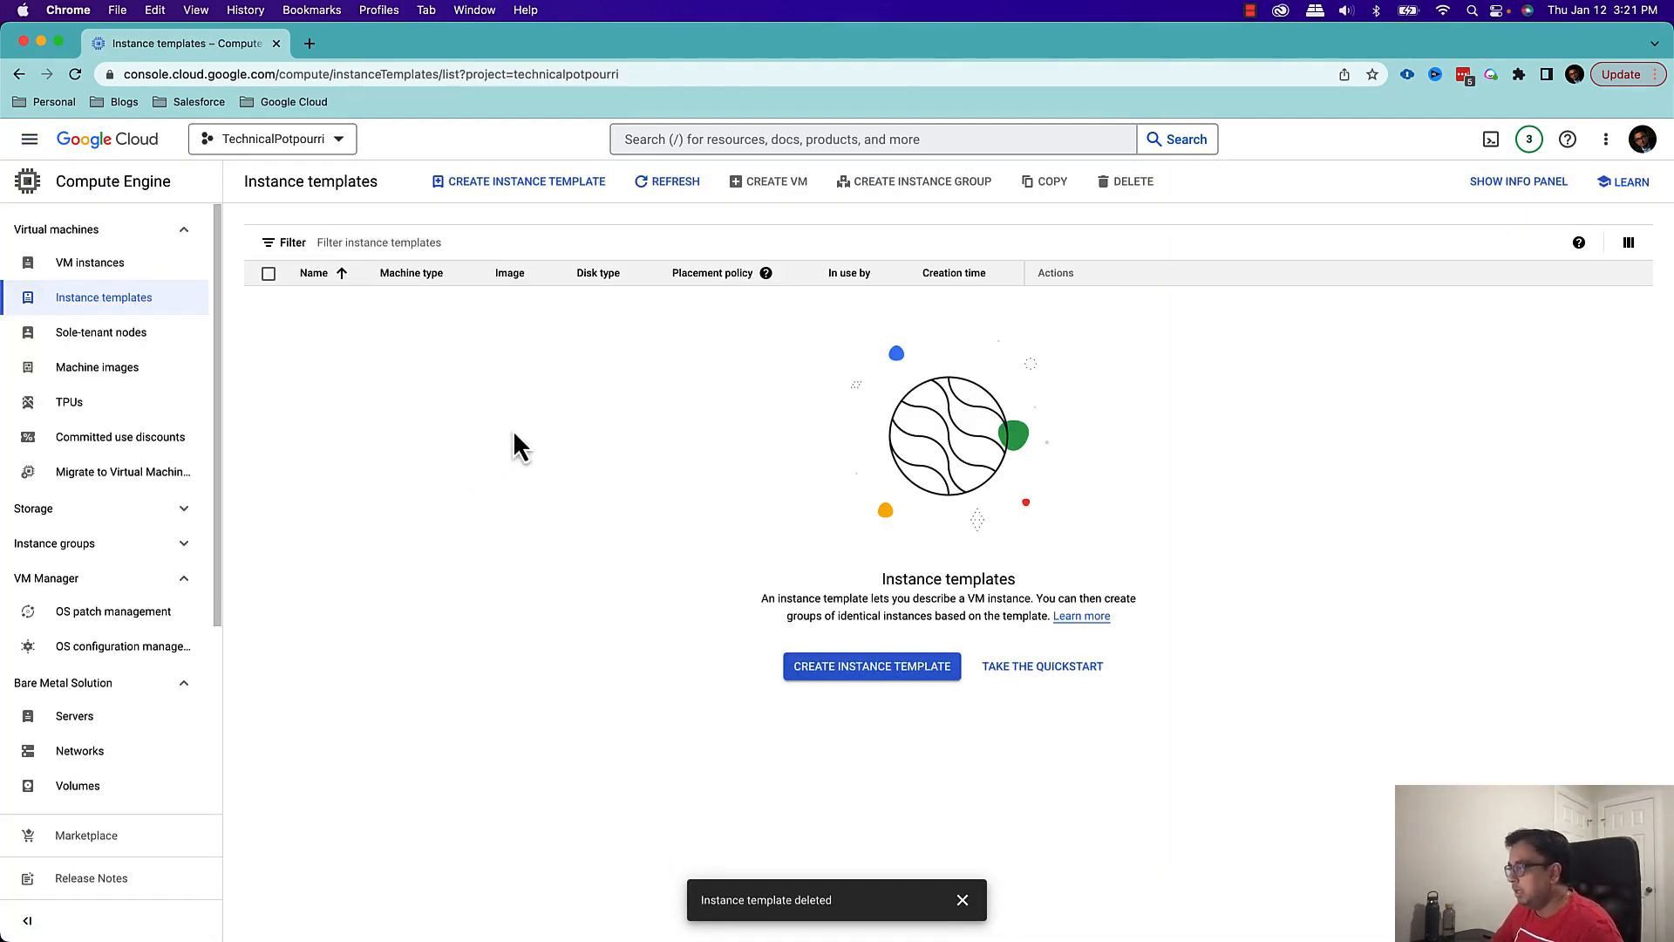
click(901, 673)
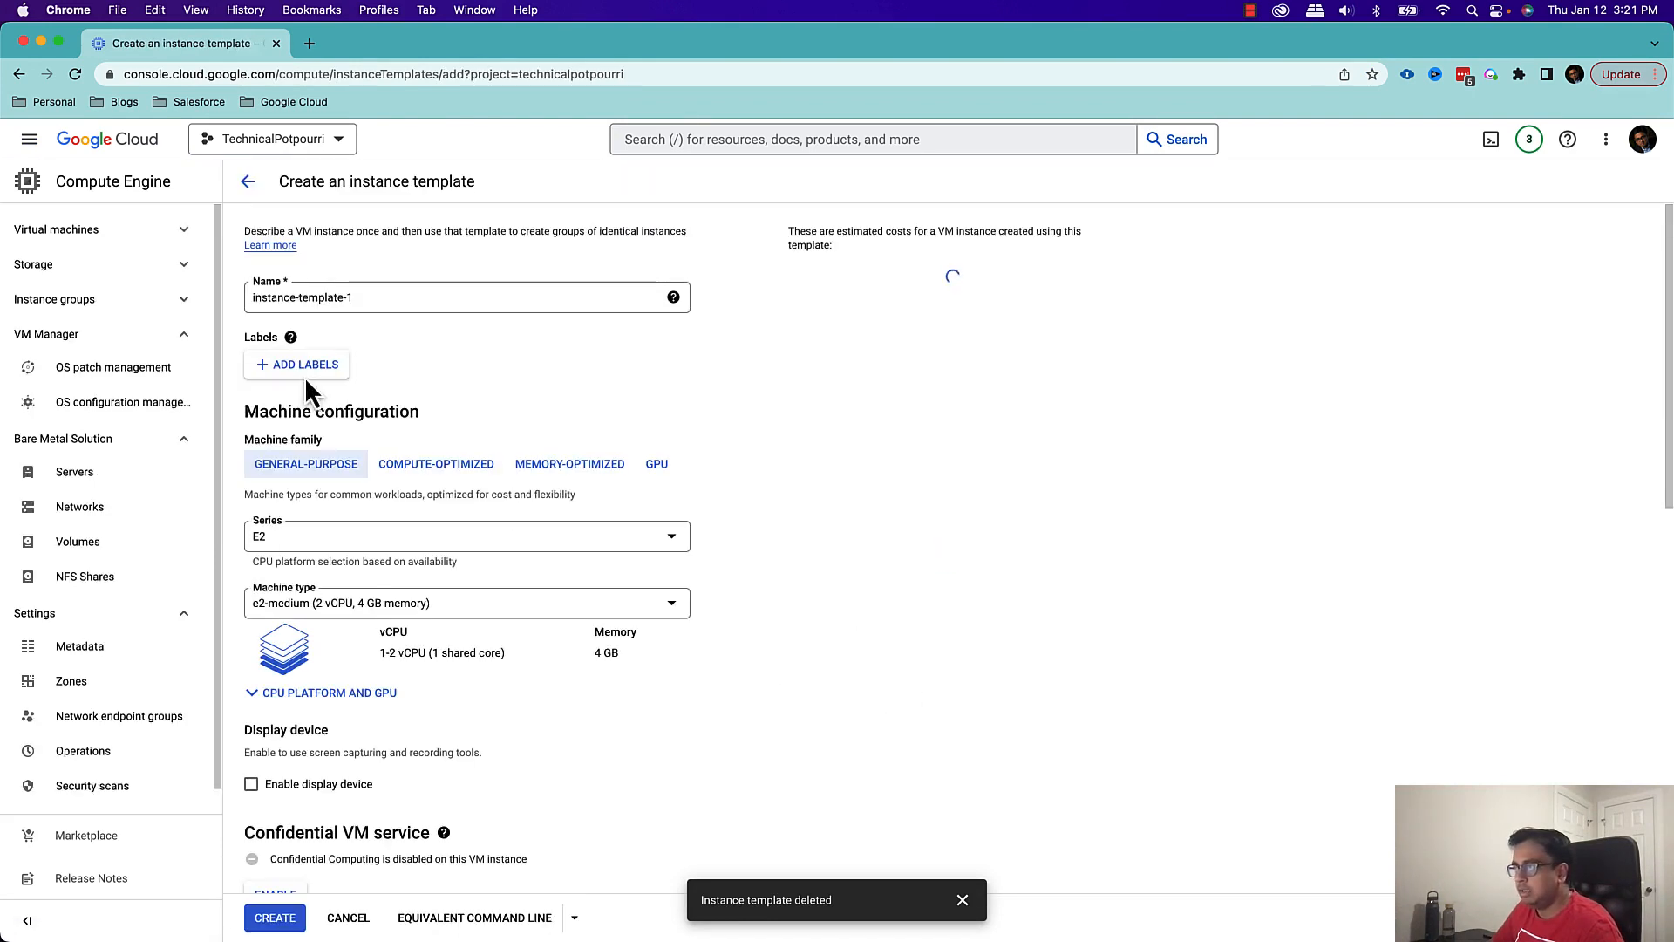
Name the instance template technical-potpourri-instance-template
click(549, 297)
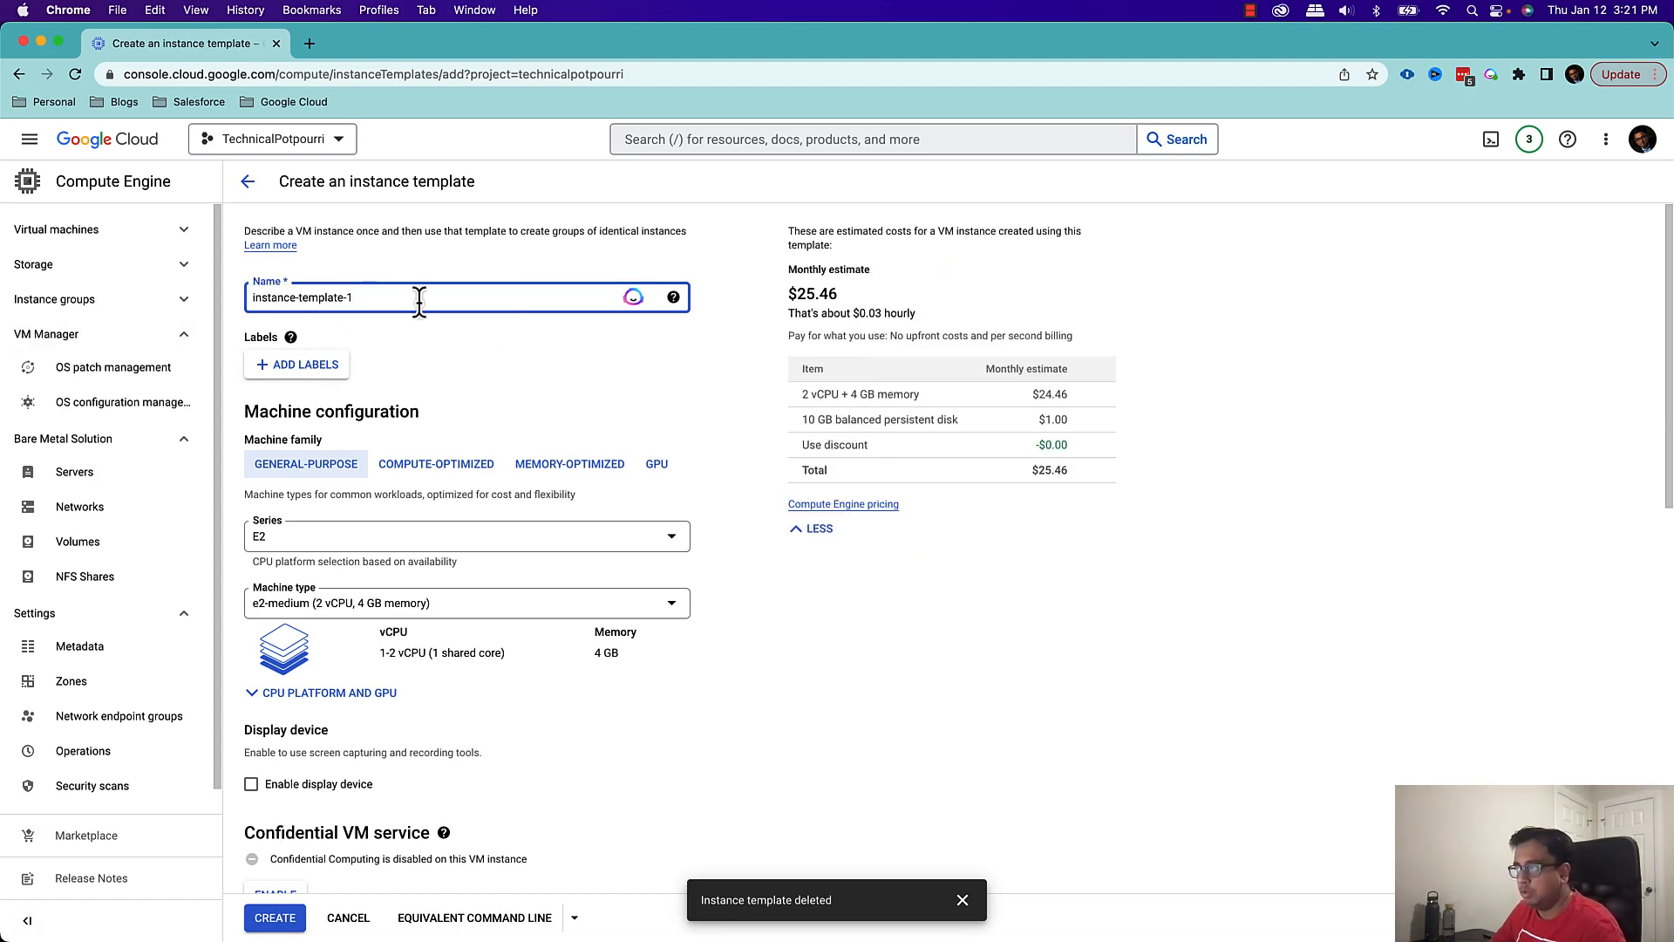
drag(411, 299, 49, 308)
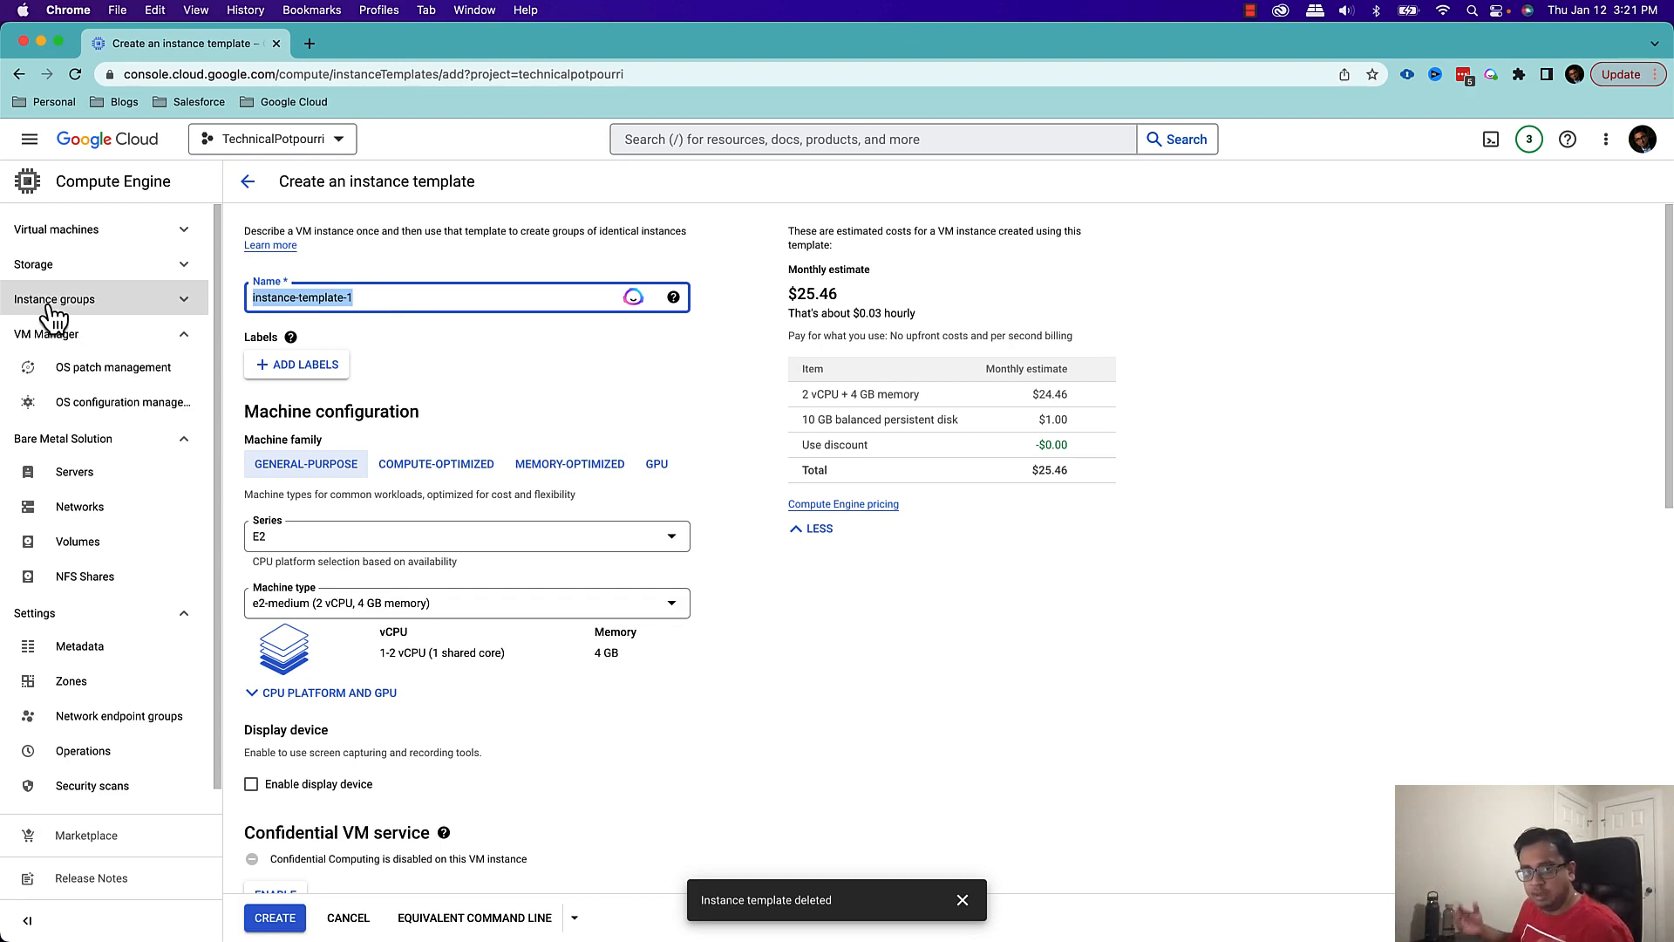
text(techn)
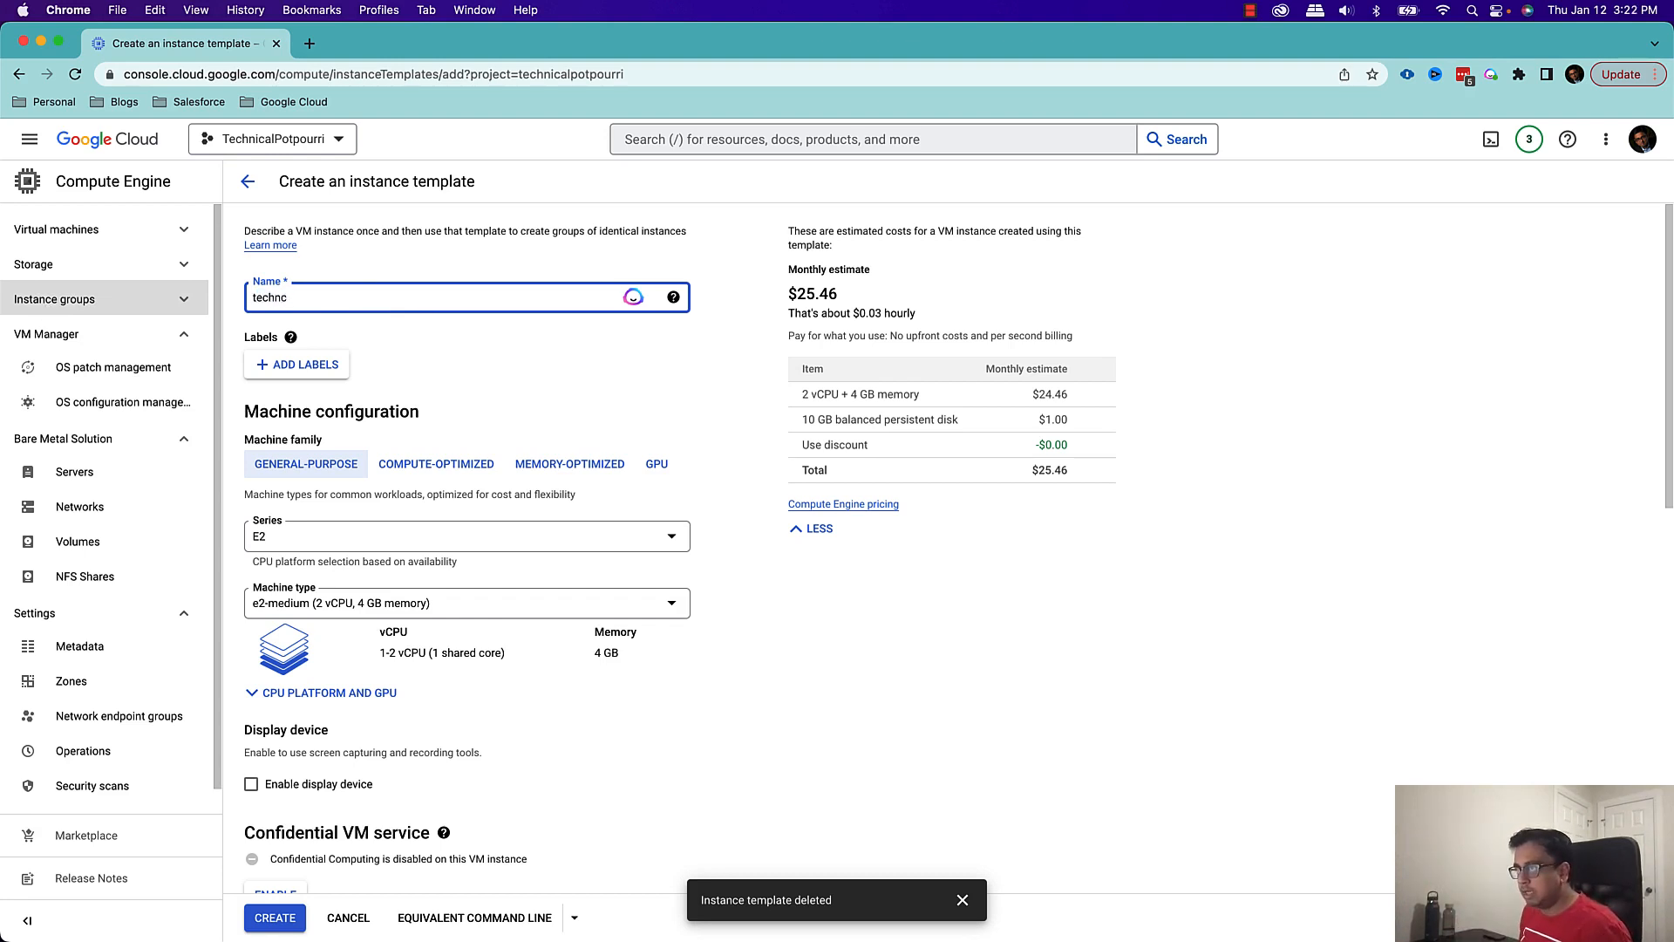
text(ical-po)
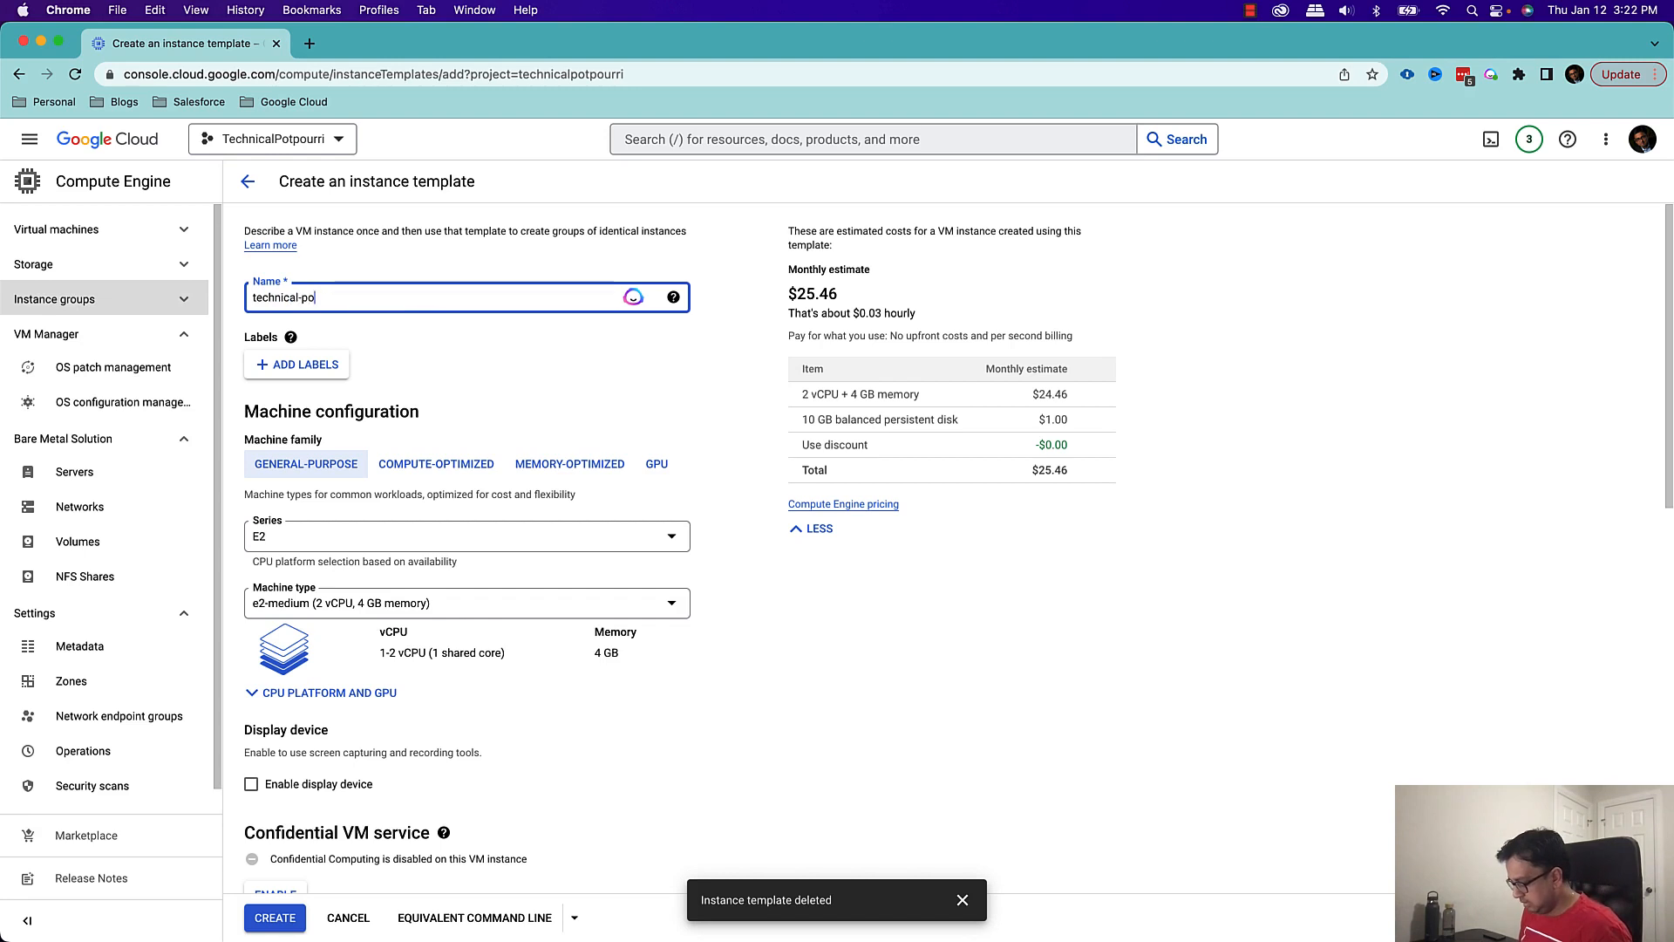
text(tpourri-)
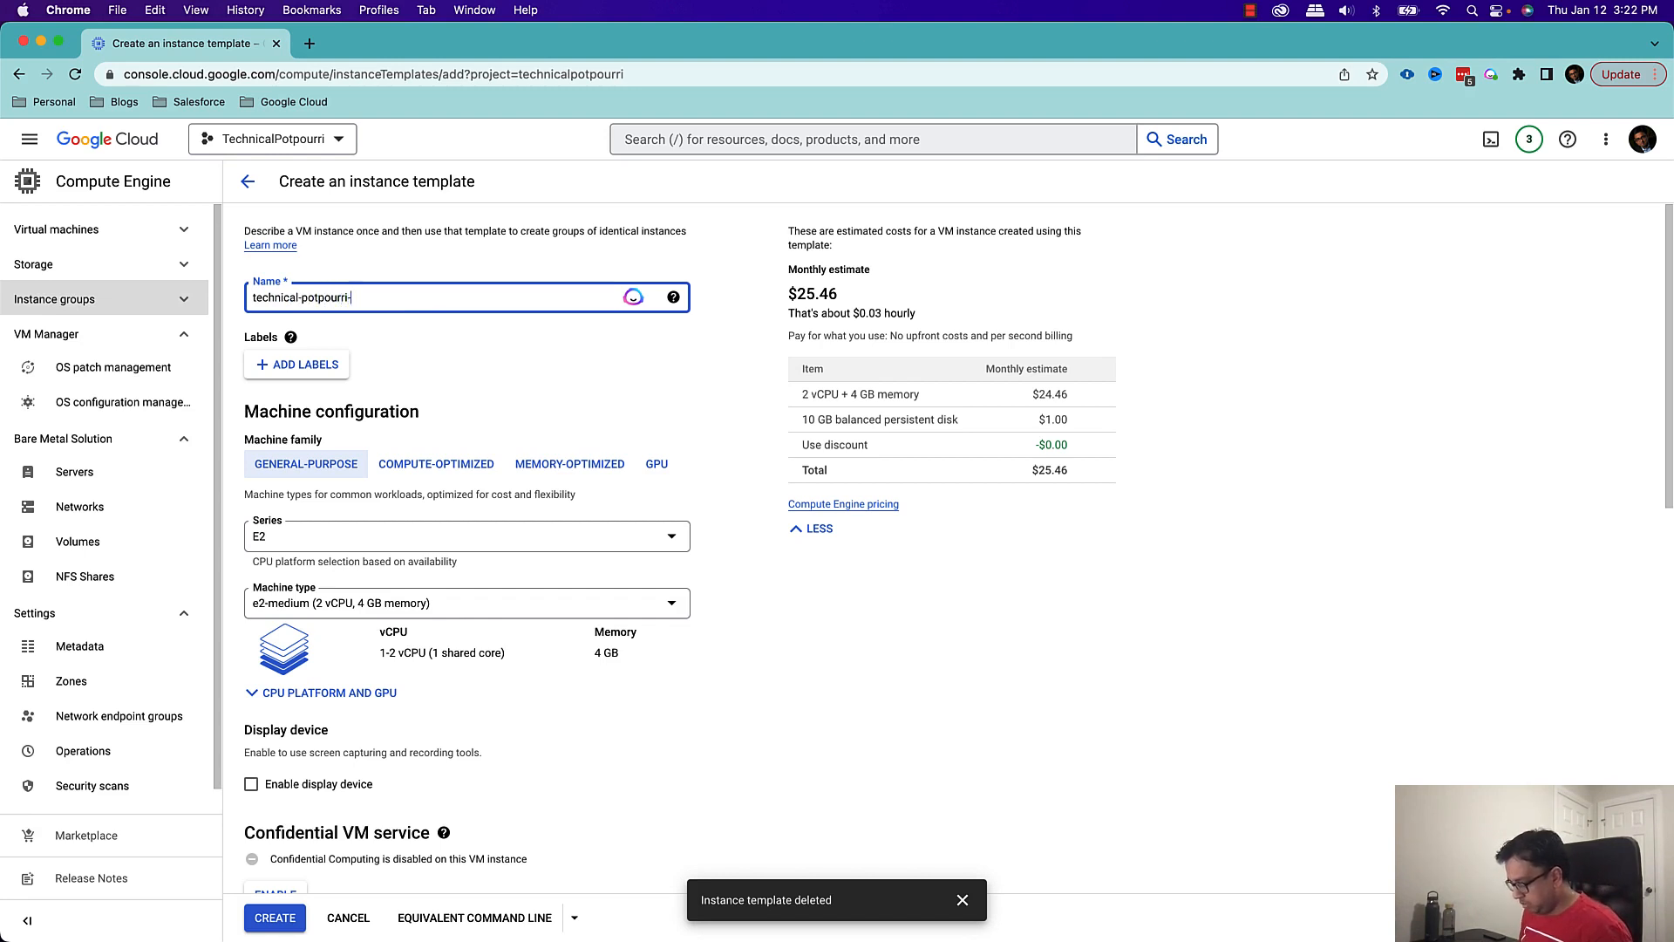
text(t)
text(nst)
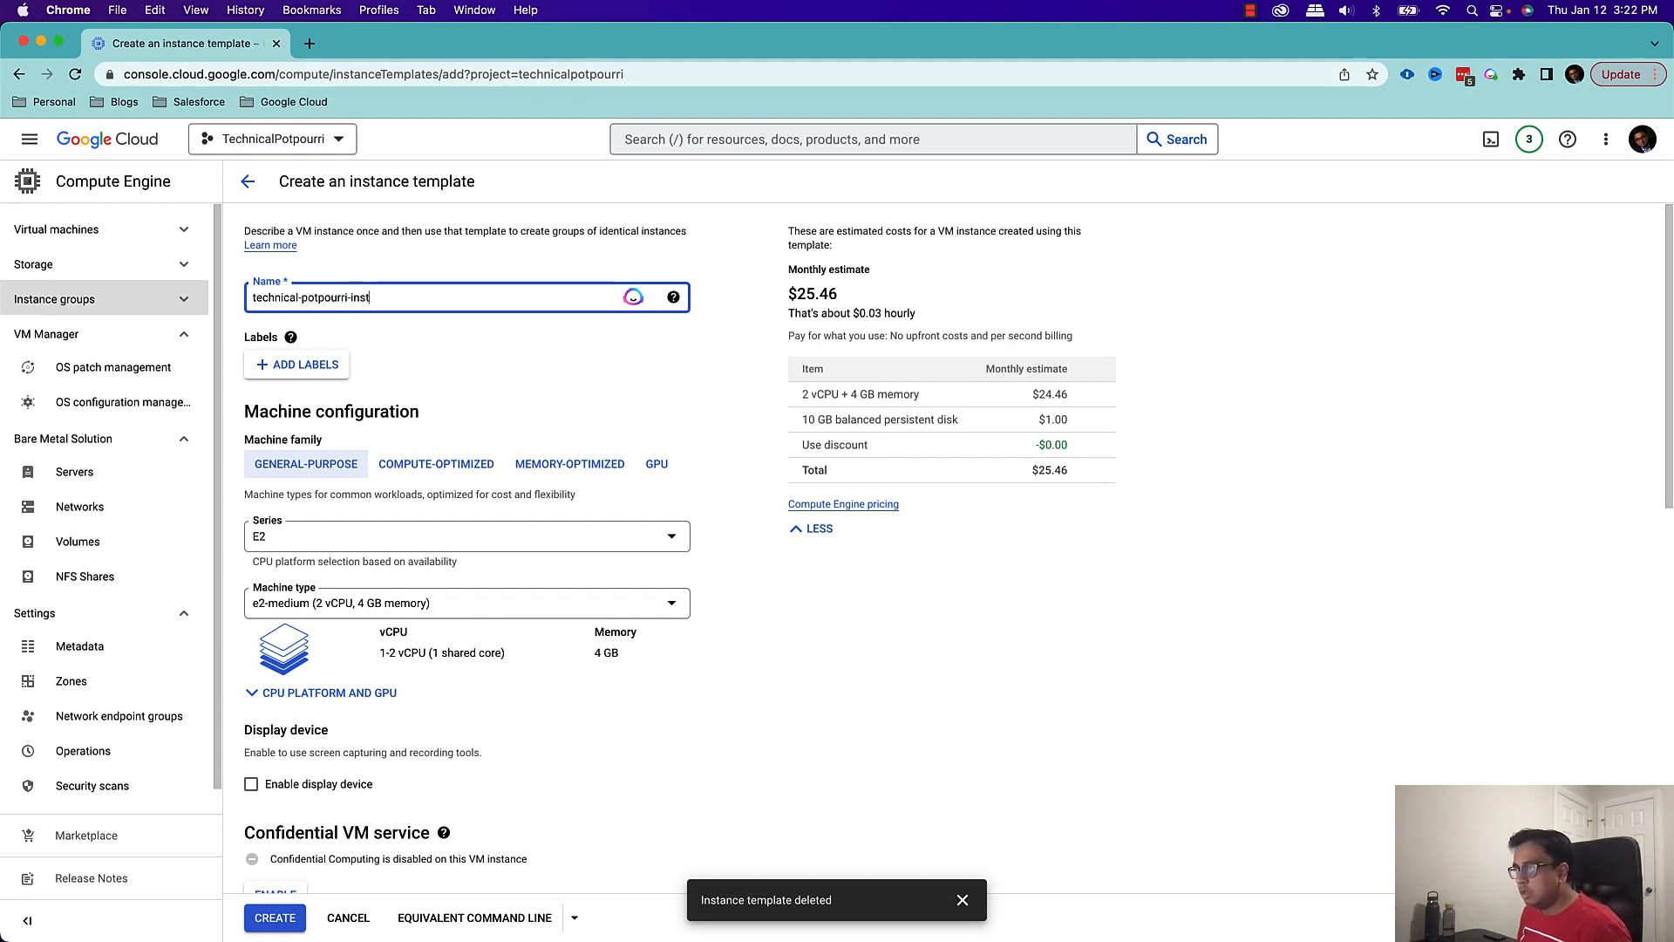
text(ance-template)
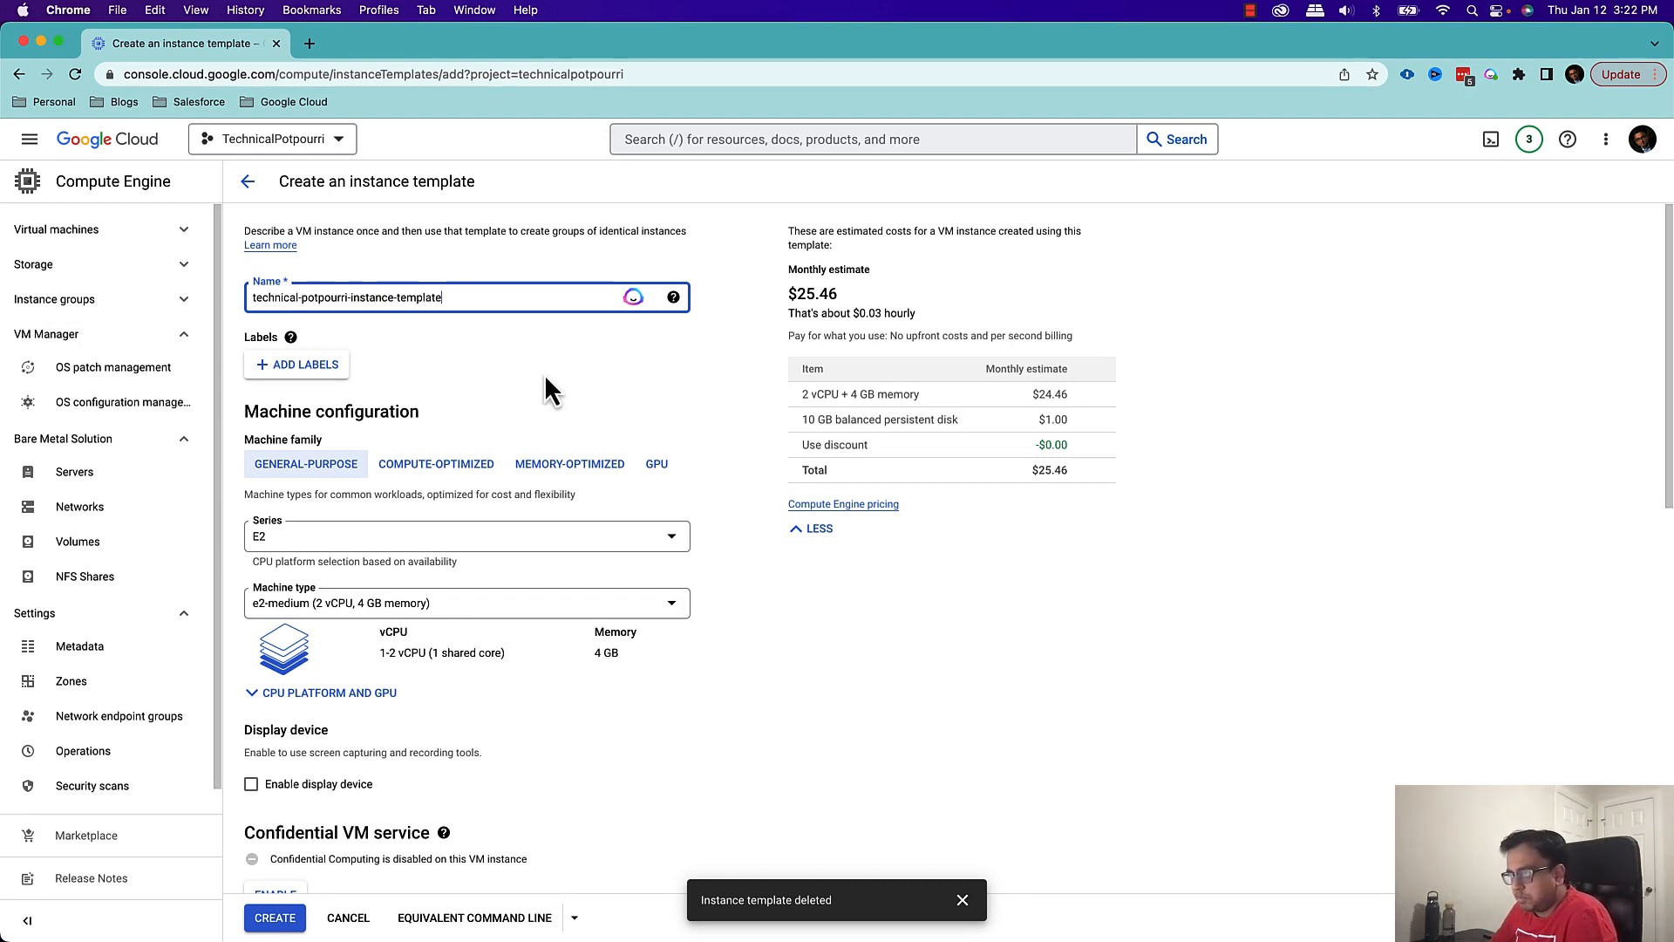
Allow HTTP and HTTPS traffic in the template's firewall settings and create the instance template
scroll(546, 386, down, 1)
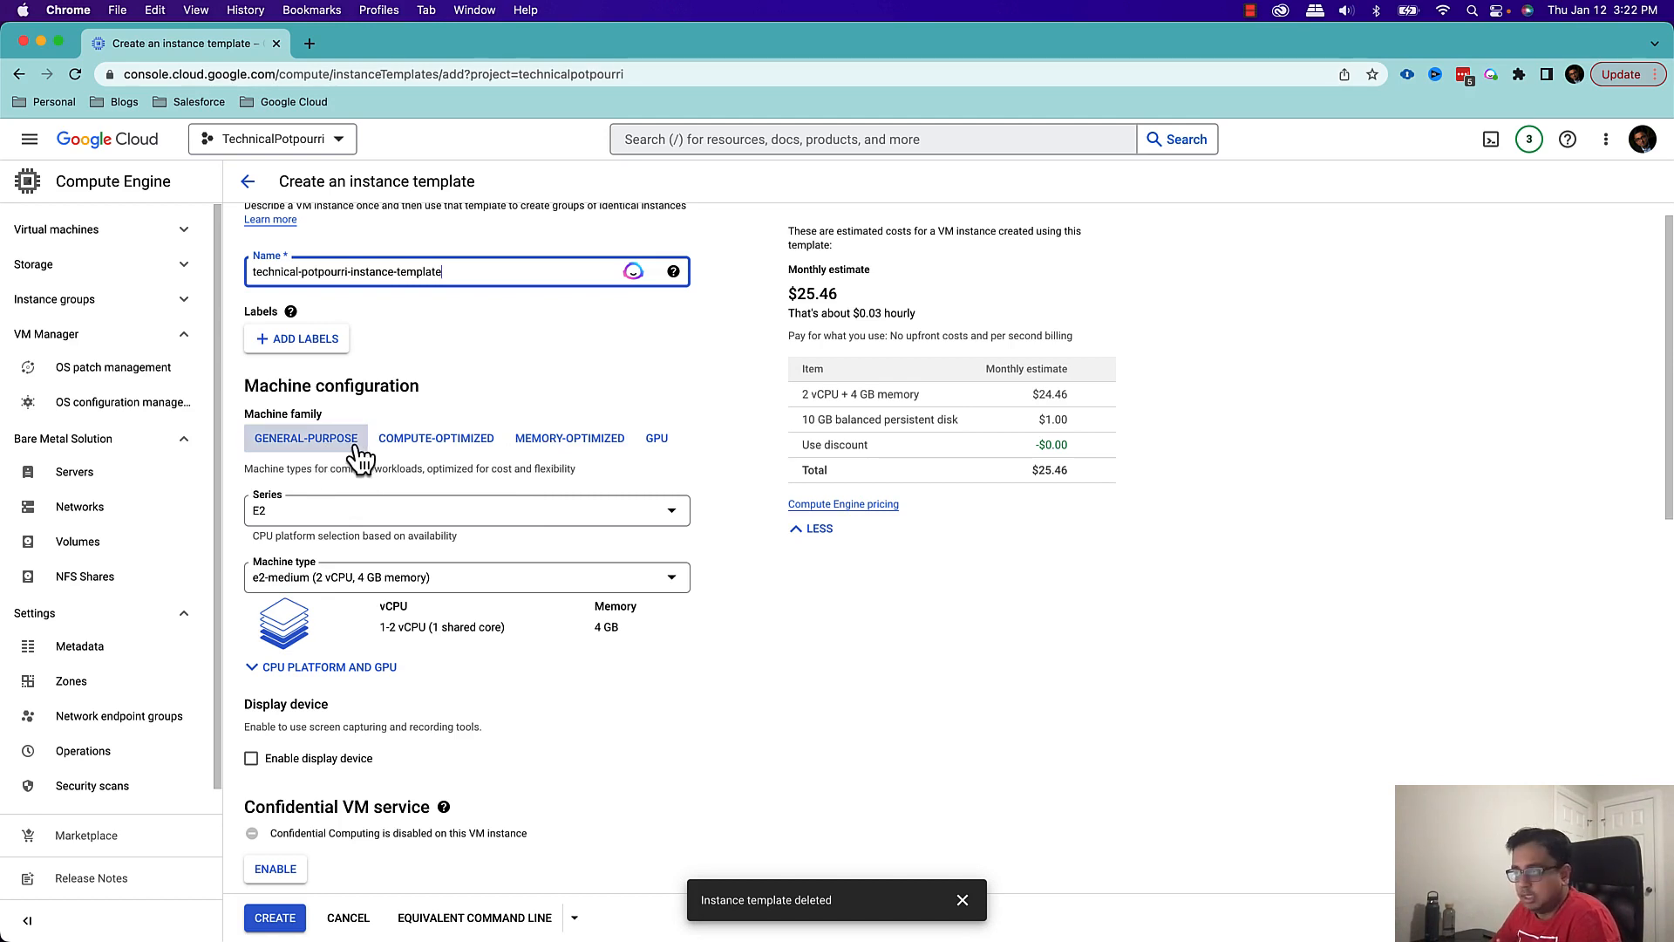
scroll(558, 558, down, 3)
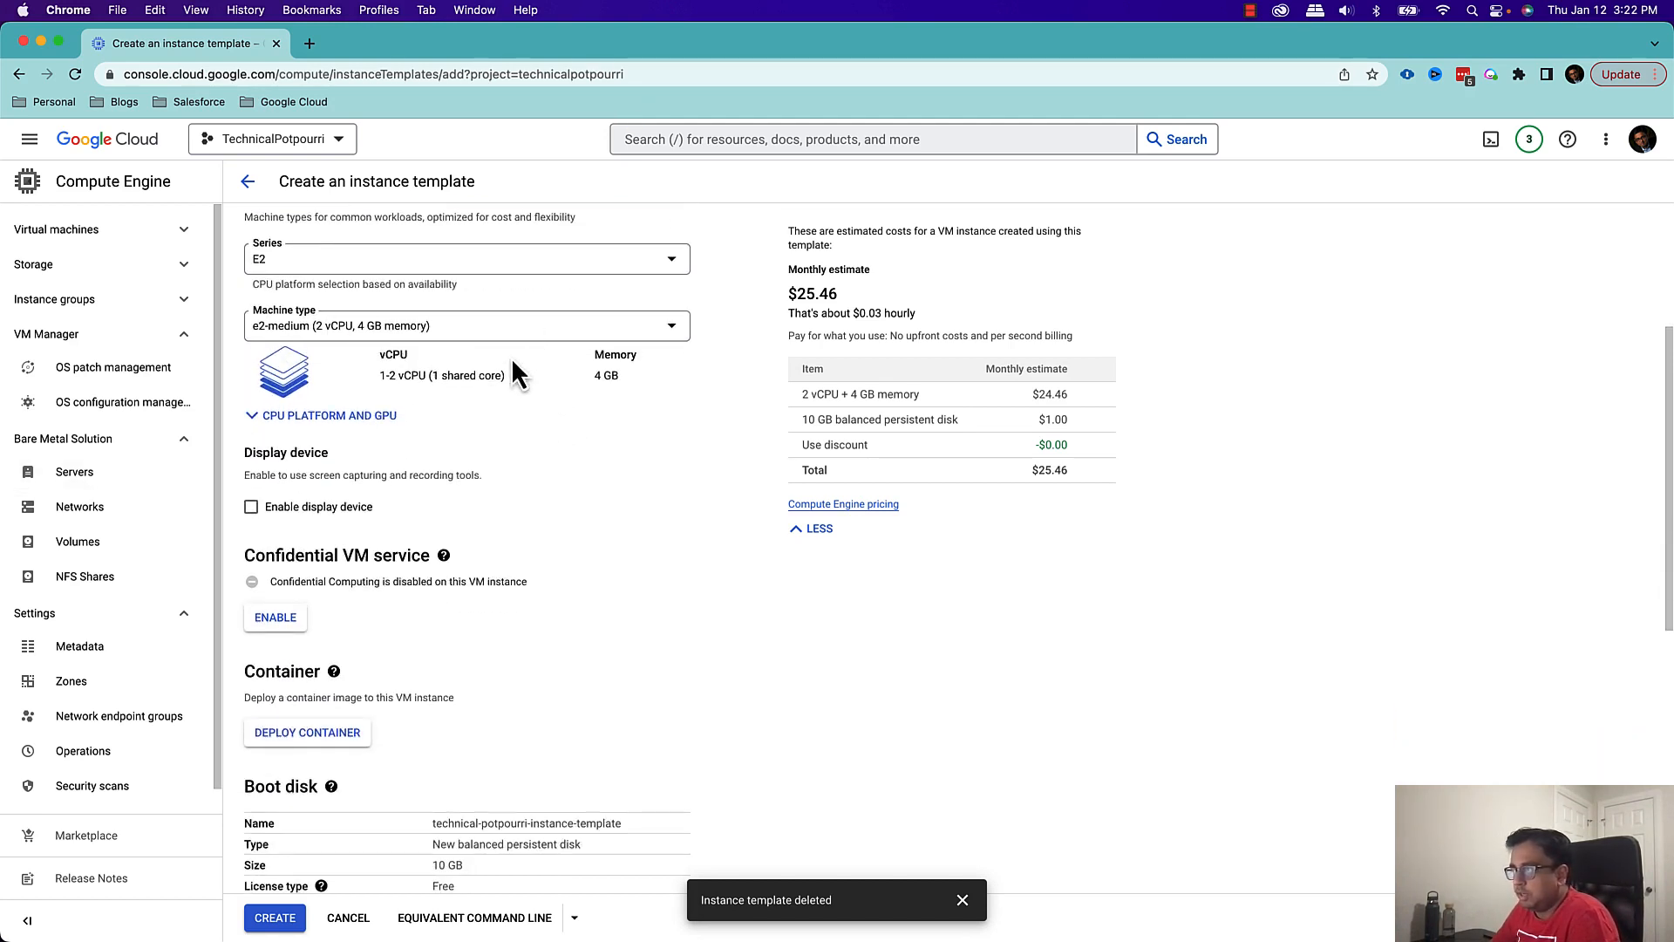
click(511, 262)
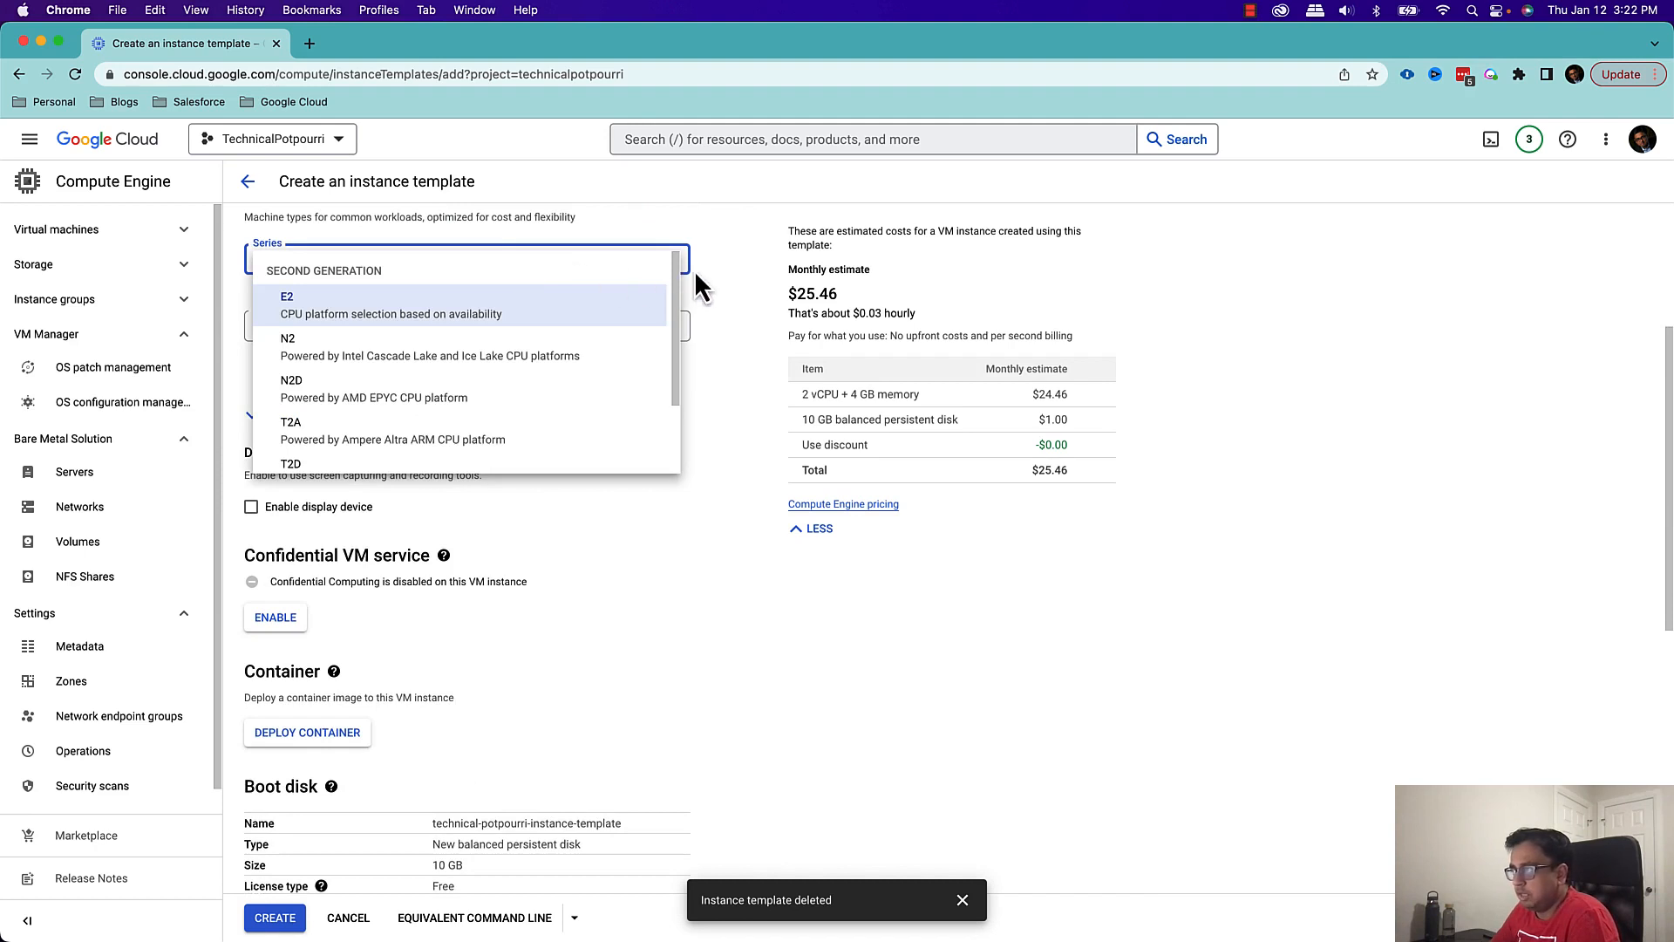
click(713, 283)
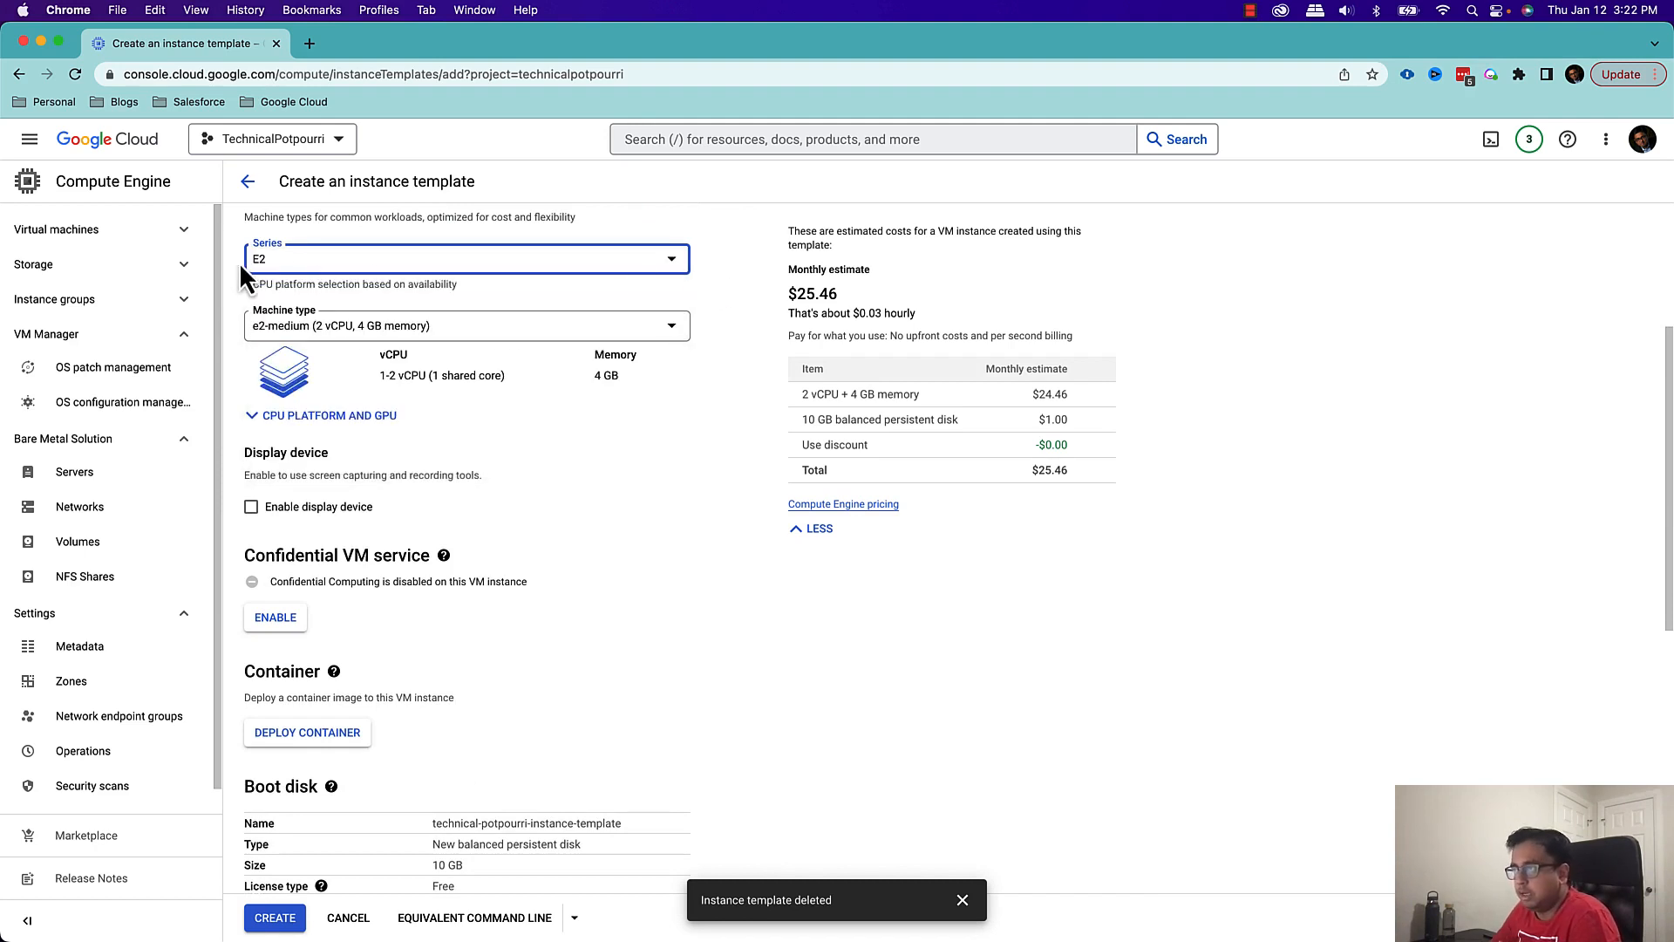
scroll(710, 453, down, 5)
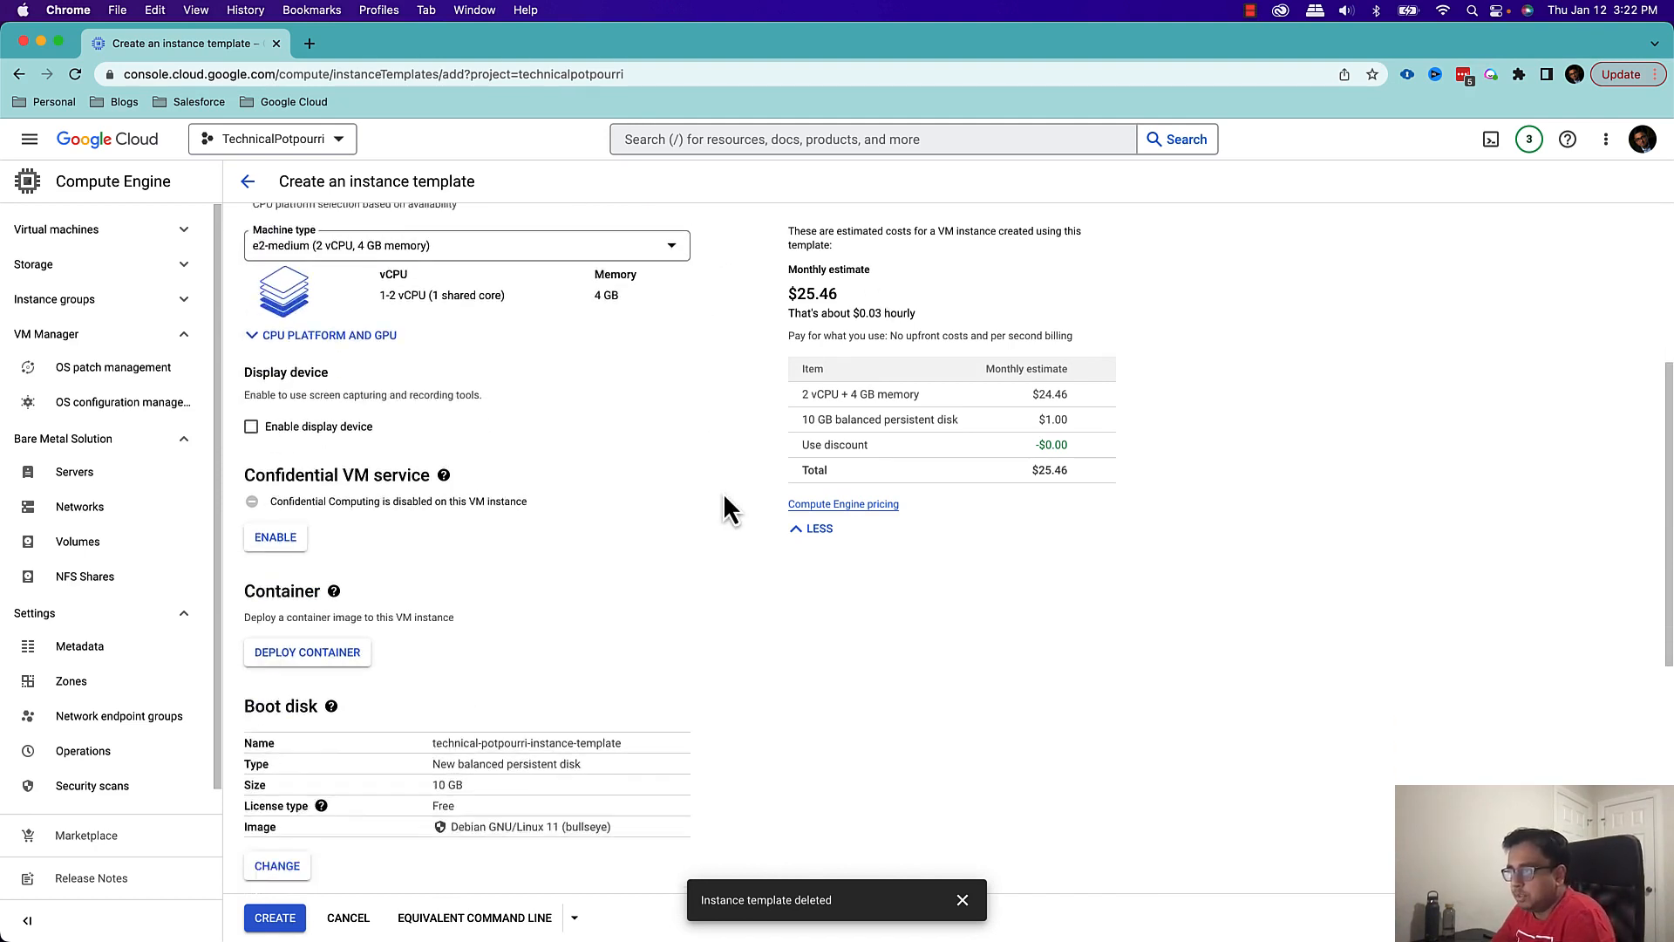
scroll(729, 508, down, 2)
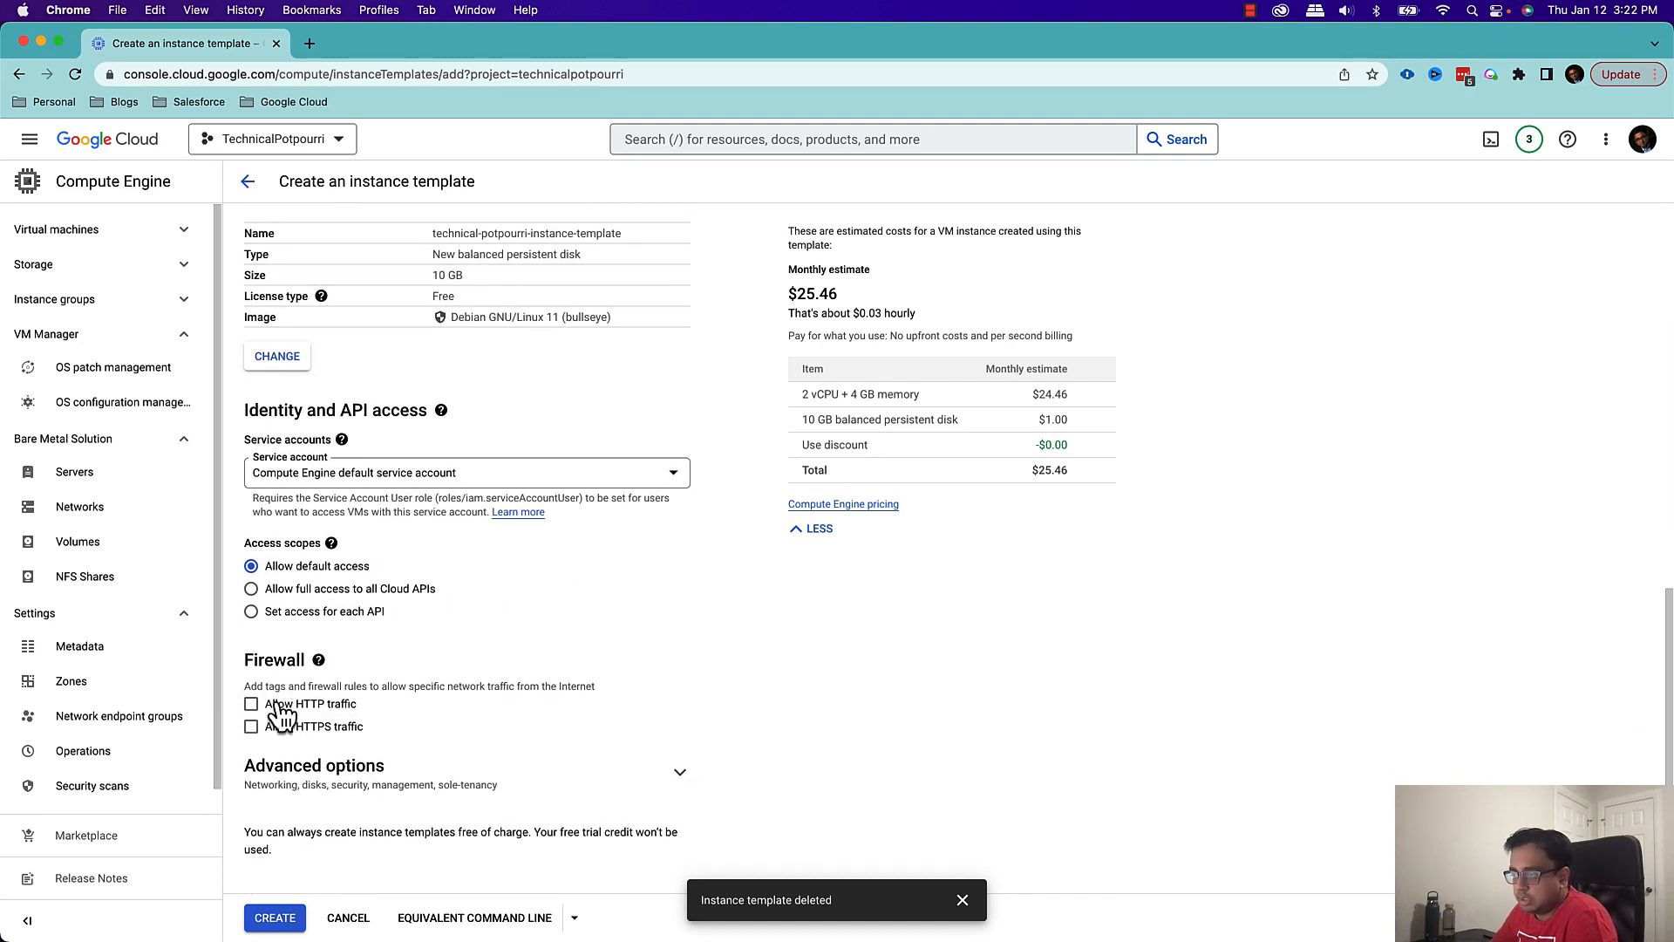
click(258, 708)
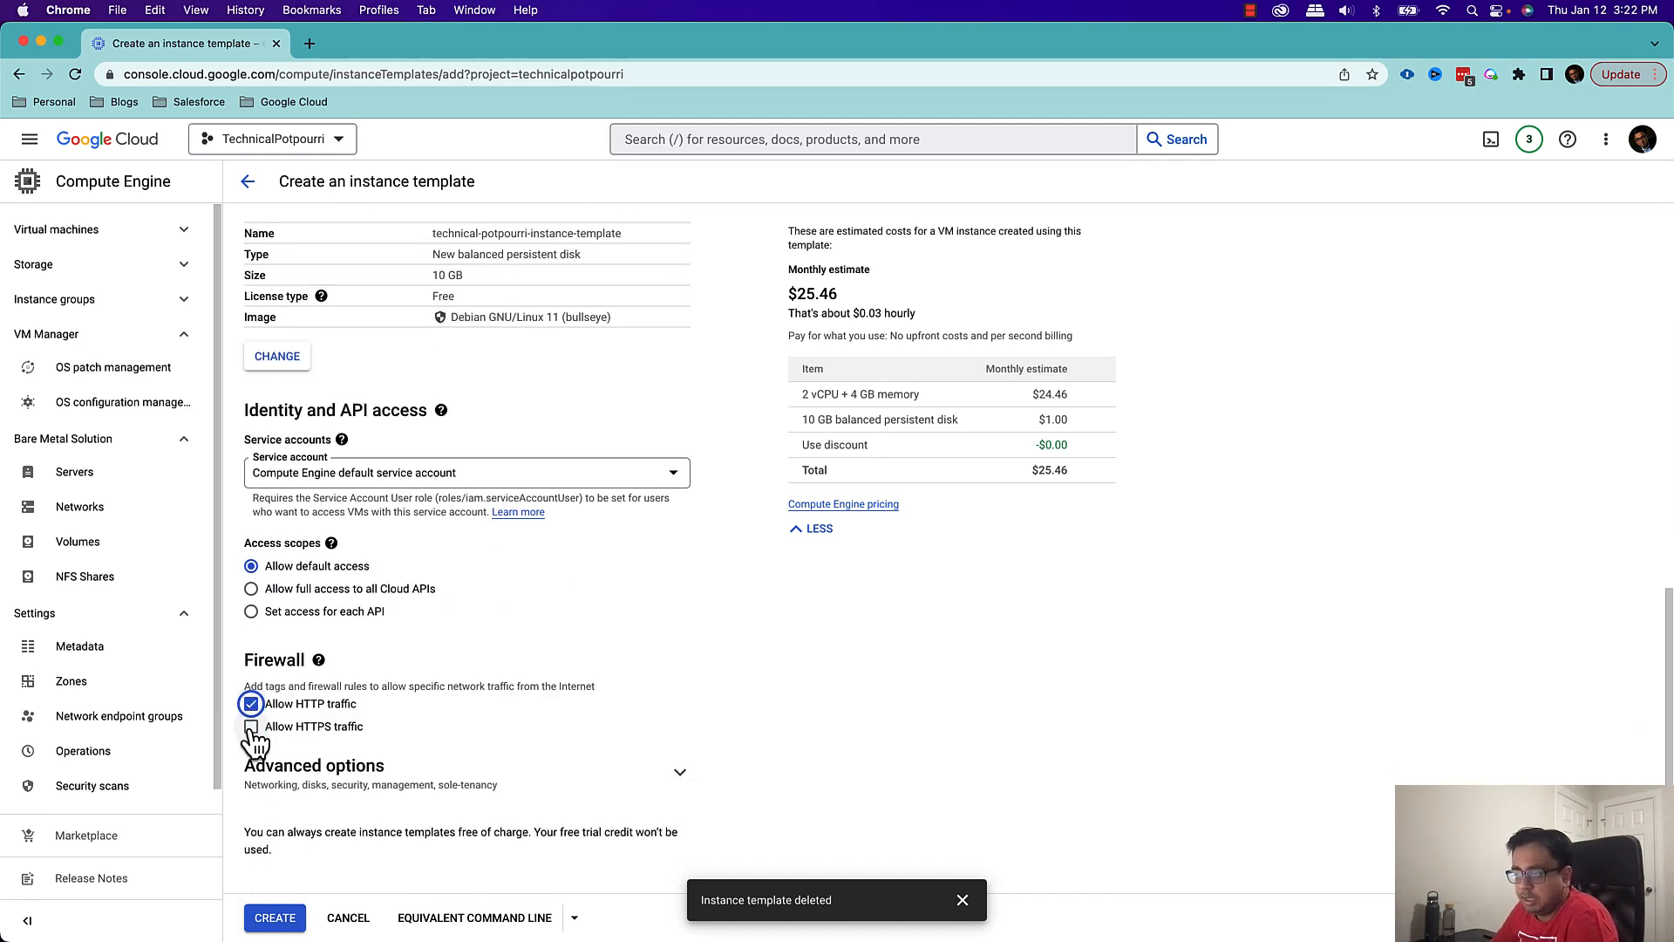
click(252, 729)
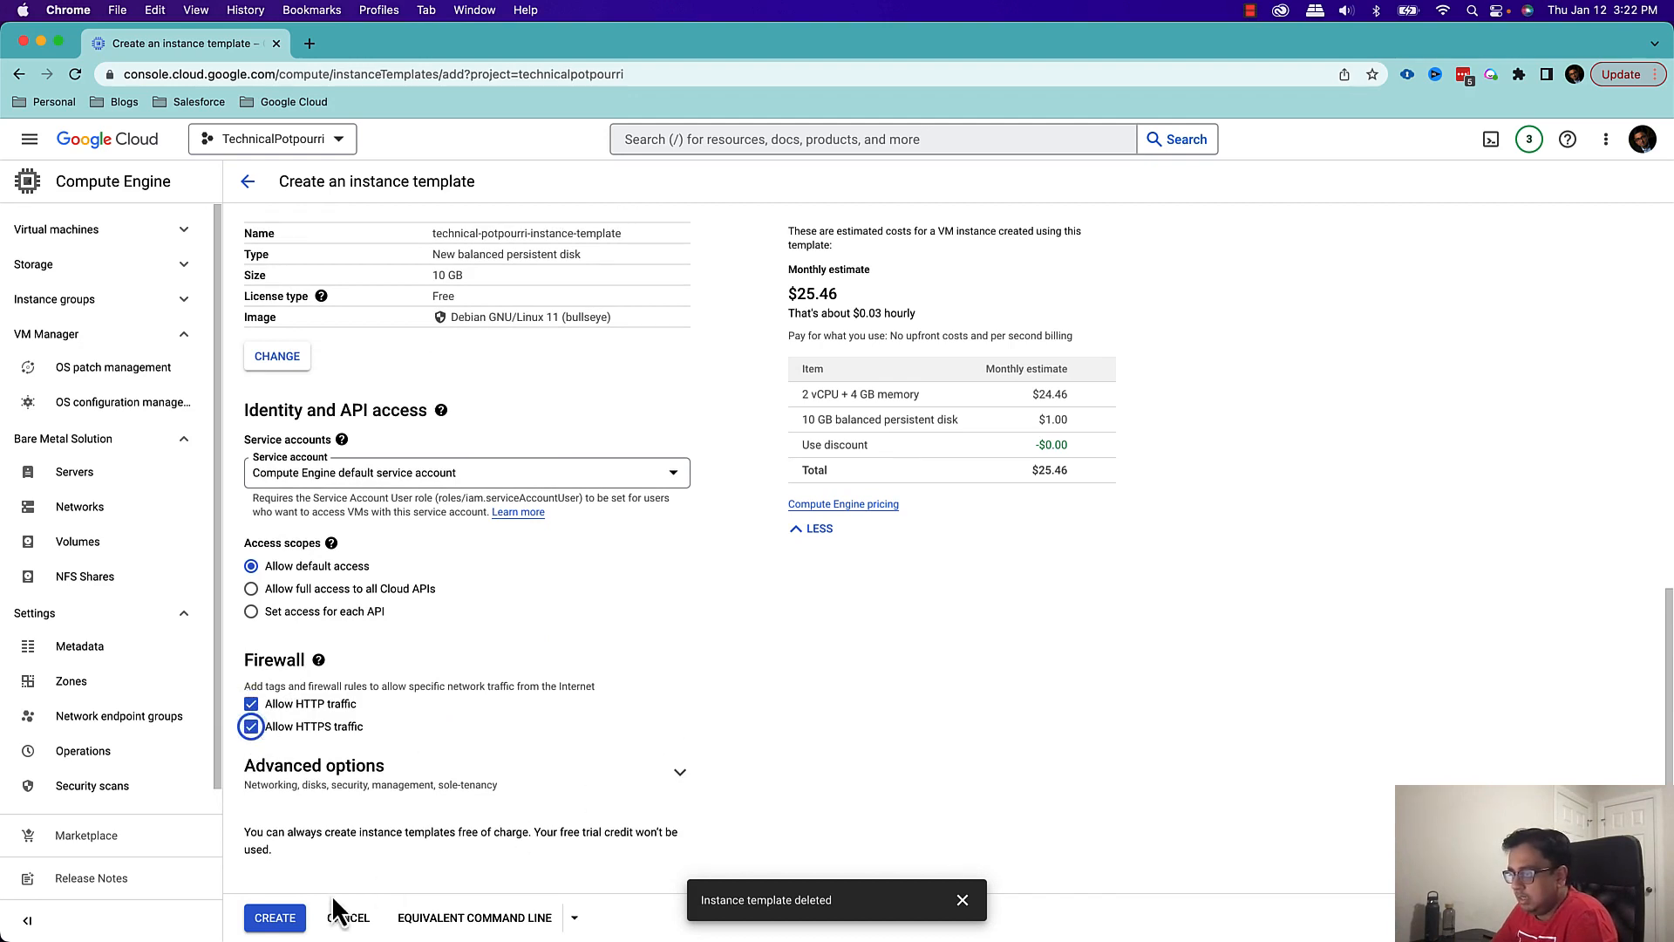
click(280, 923)
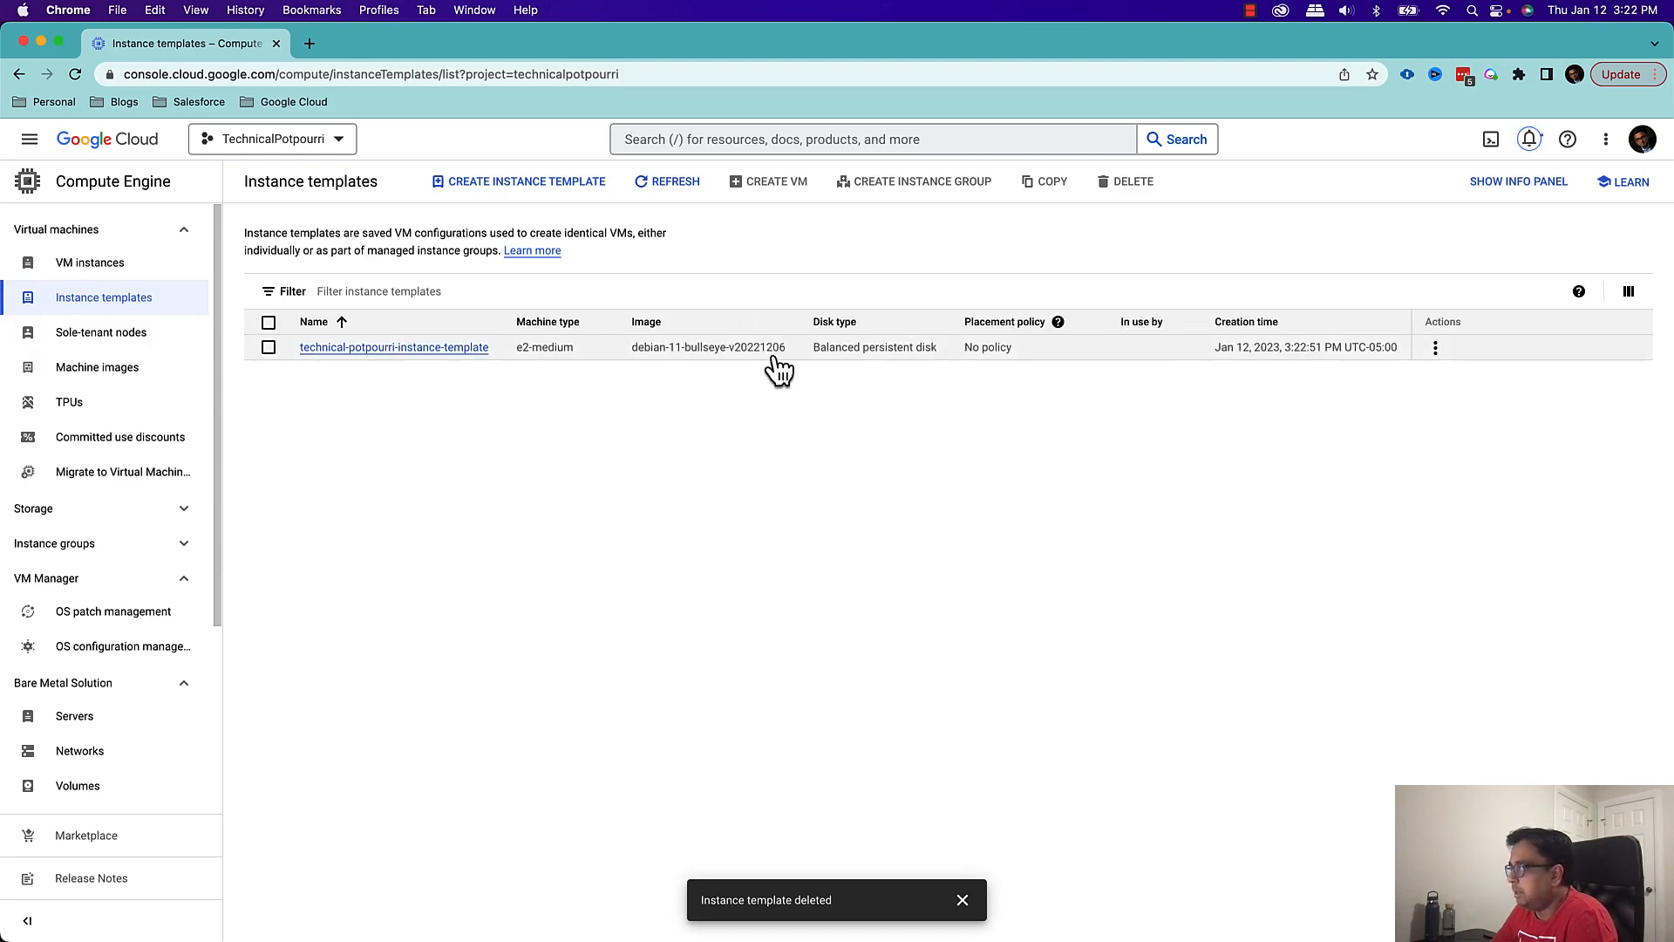
Refresh the instance templates list and look at the actions offered for technical-potpourri-instance-template
click(665, 200)
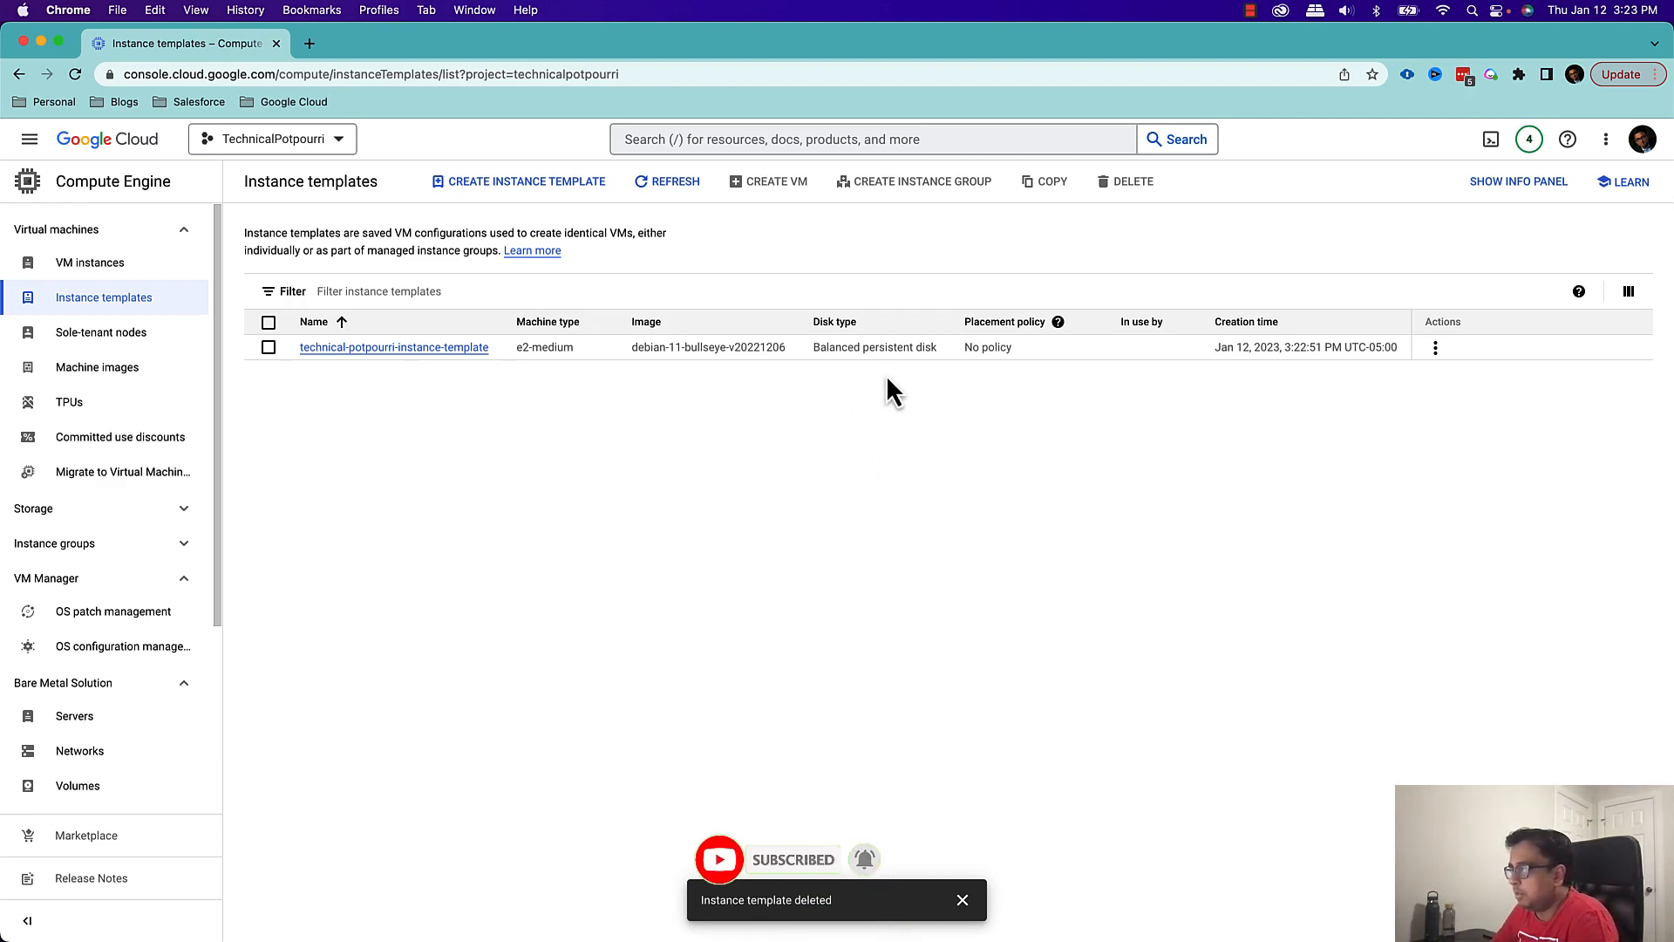
click(1435, 348)
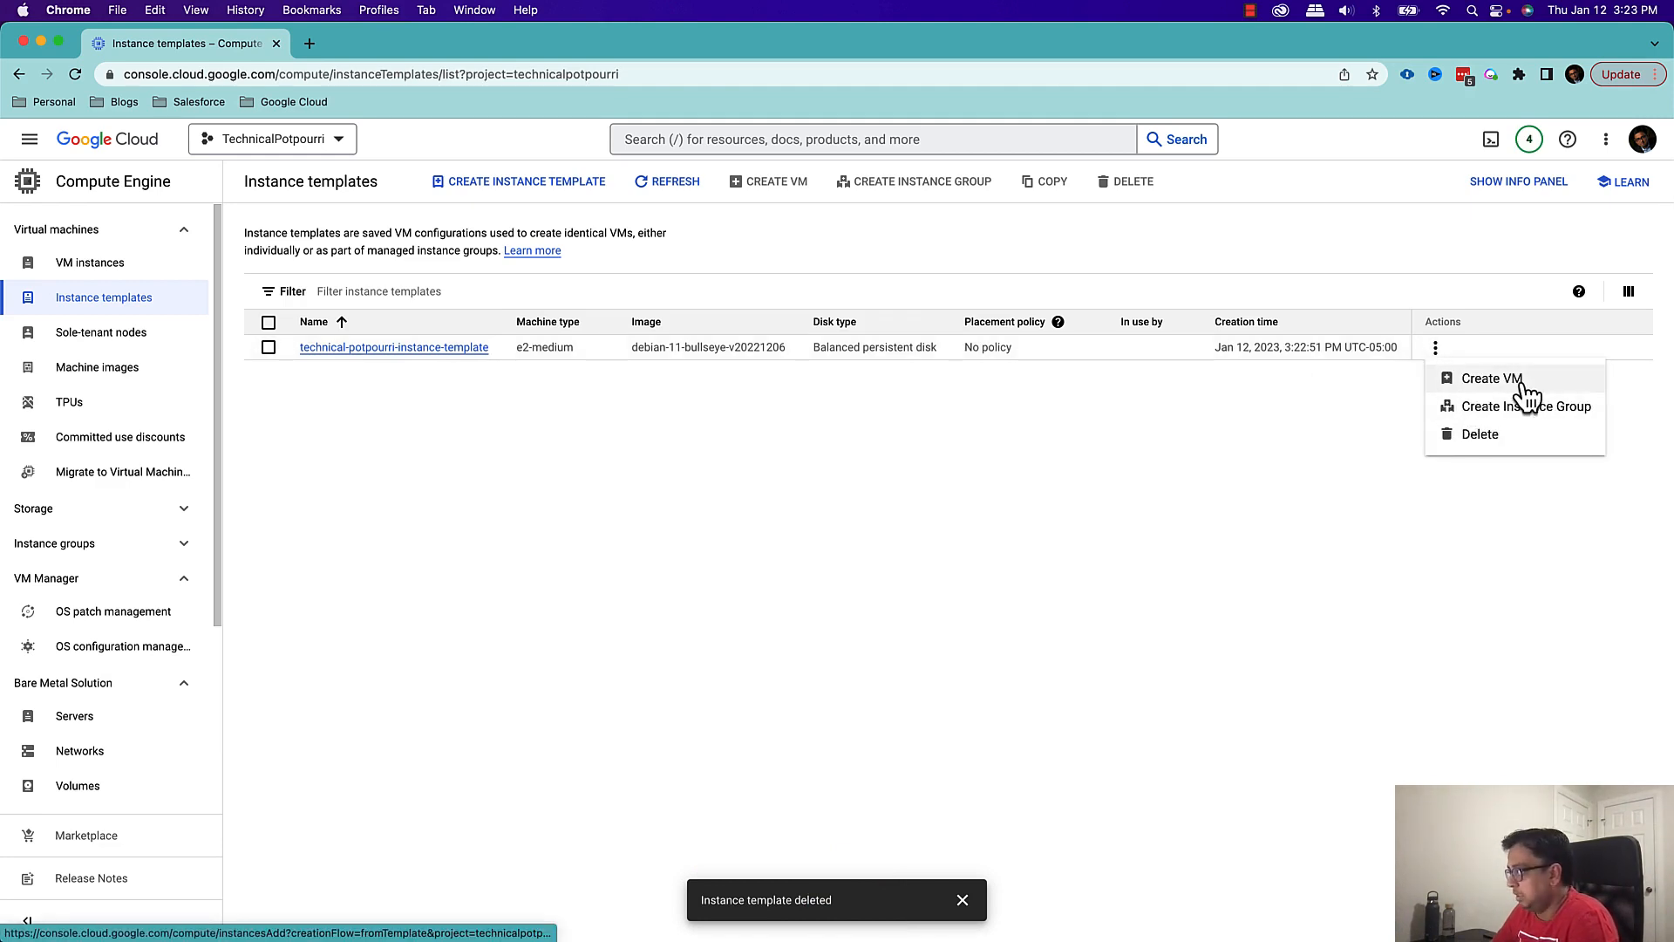
click(609, 659)
From the VM instances page, start a new VM instance from the template technical-potpourri-instance-template
click(112, 269)
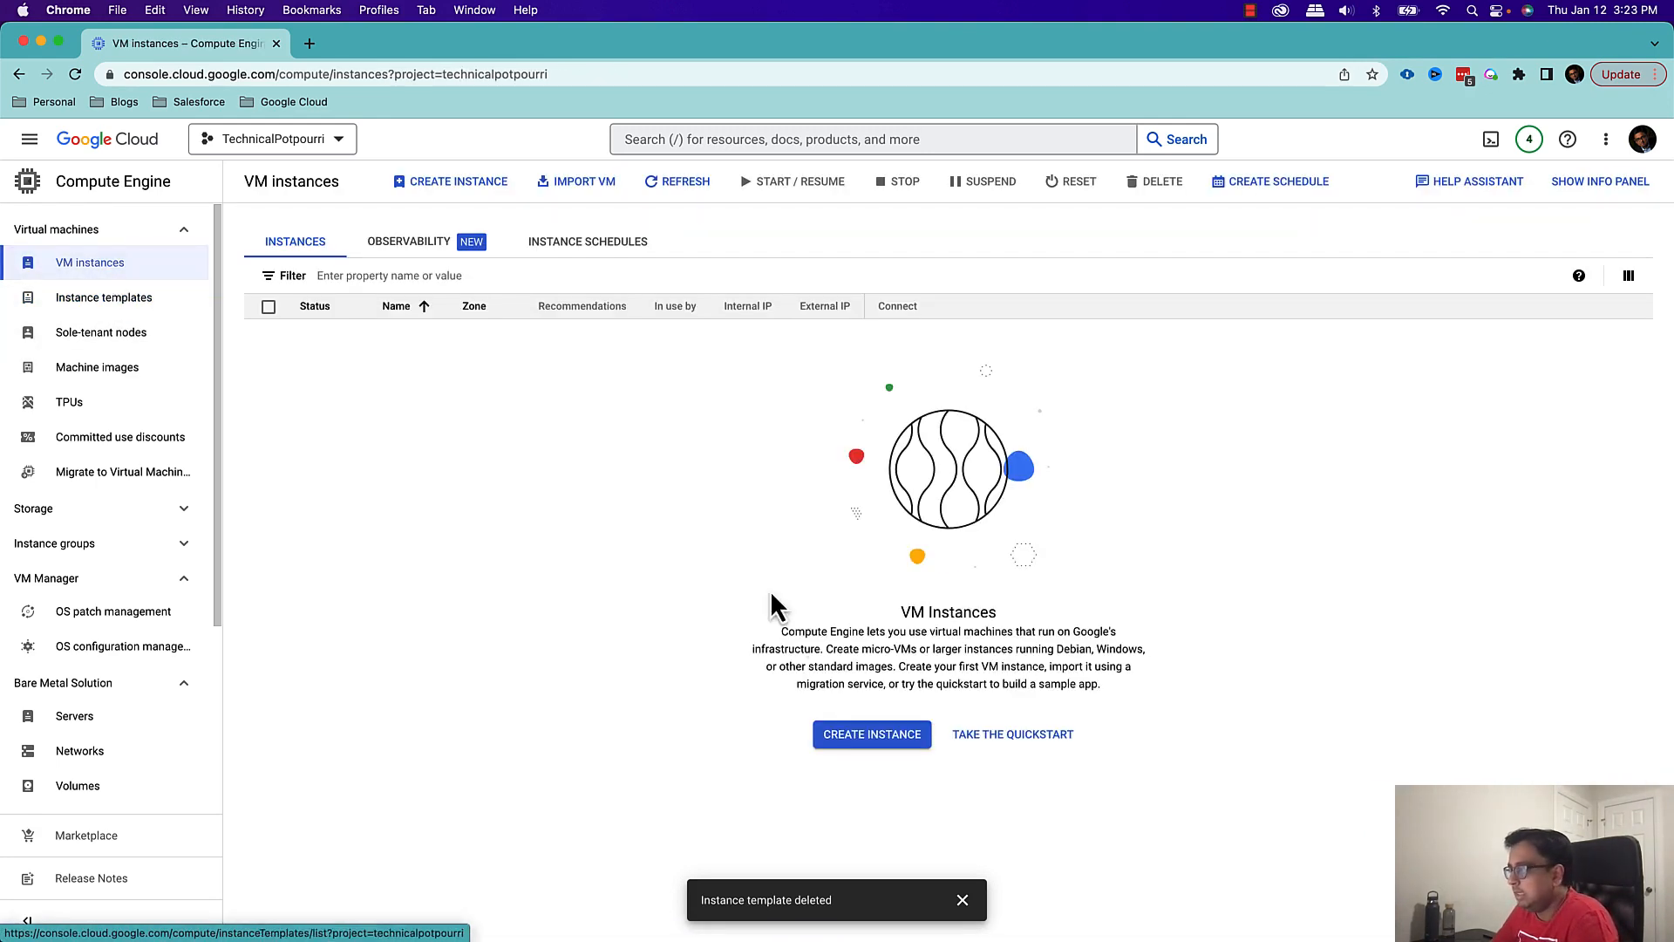
click(889, 755)
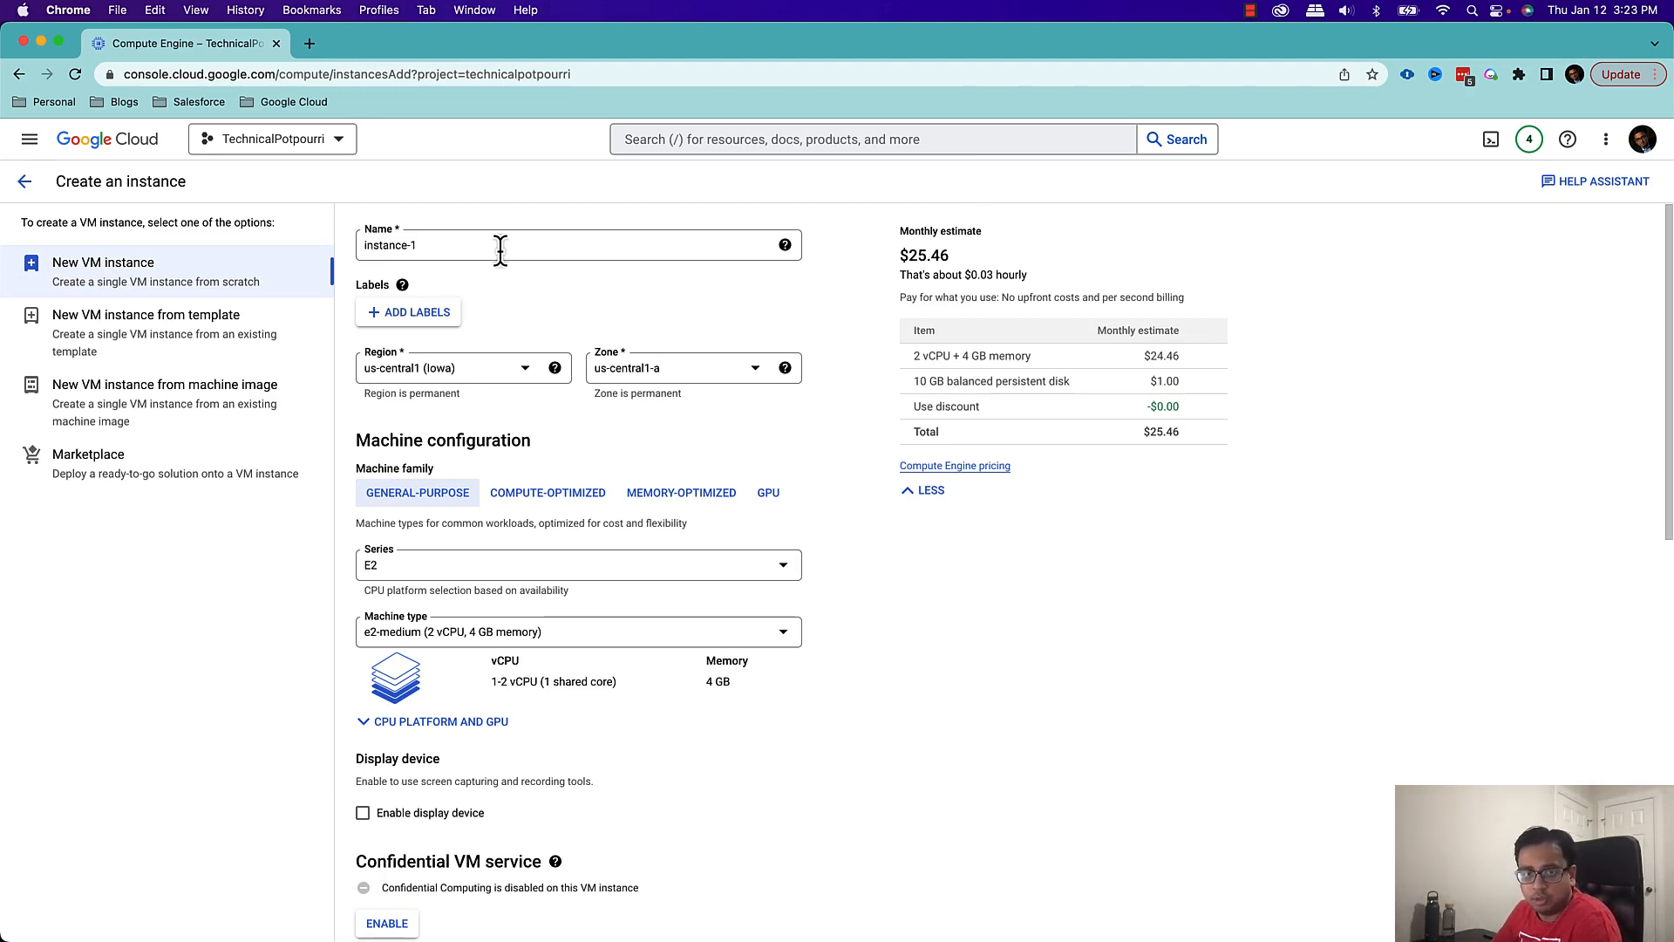
click(129, 347)
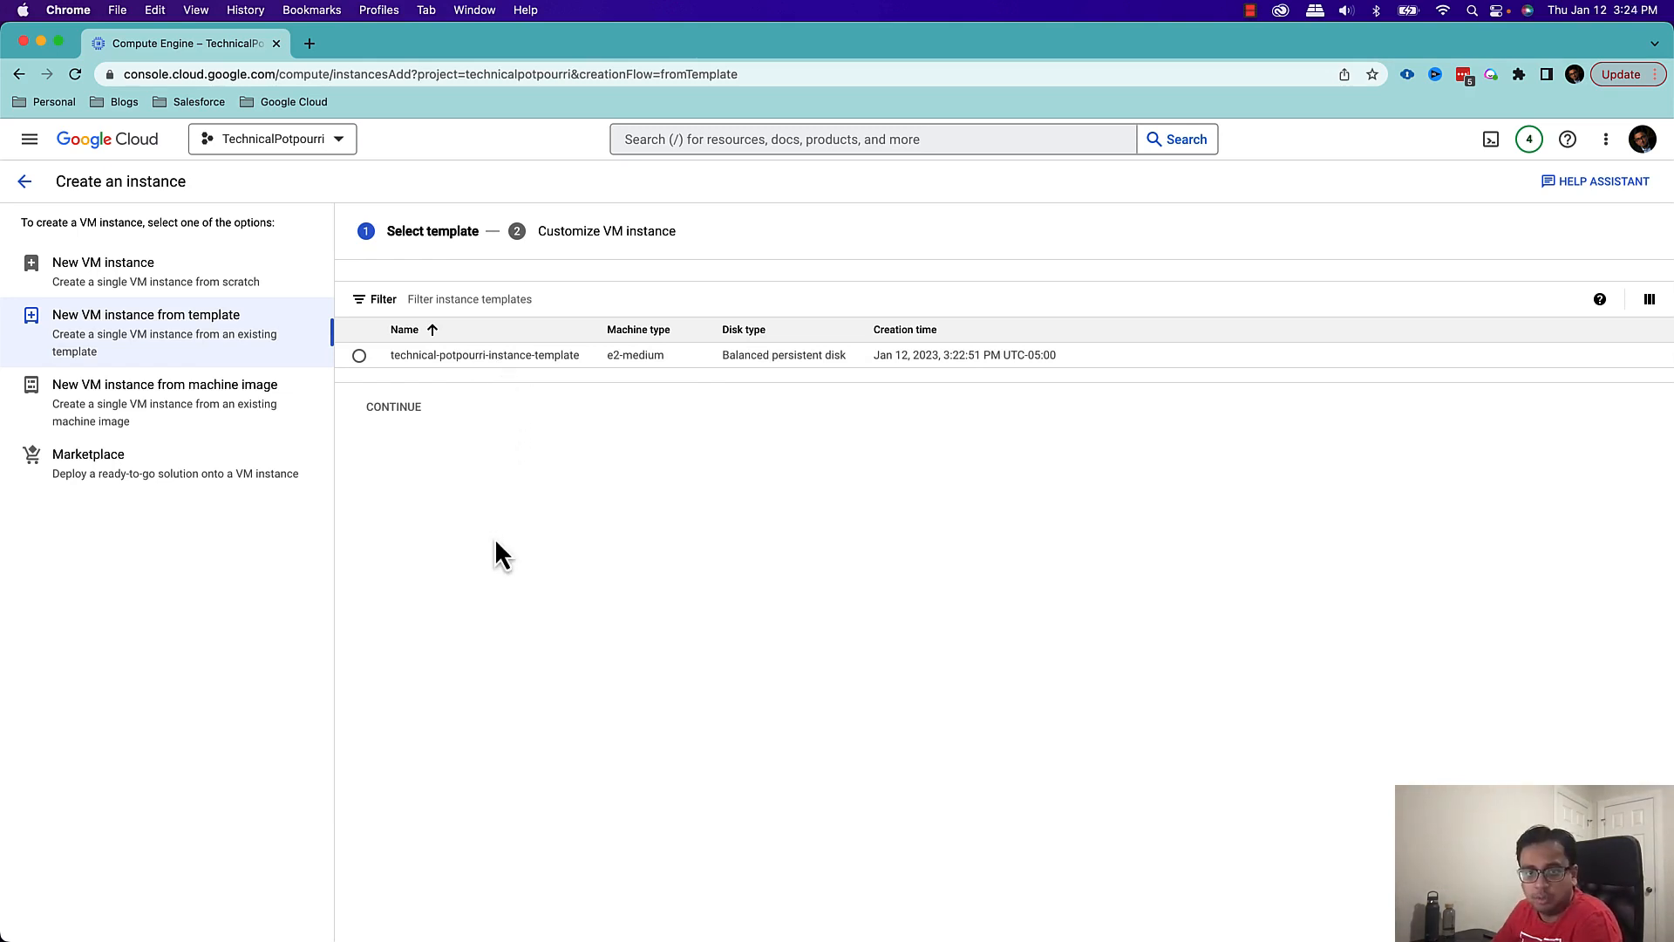
click(359, 355)
click(381, 410)
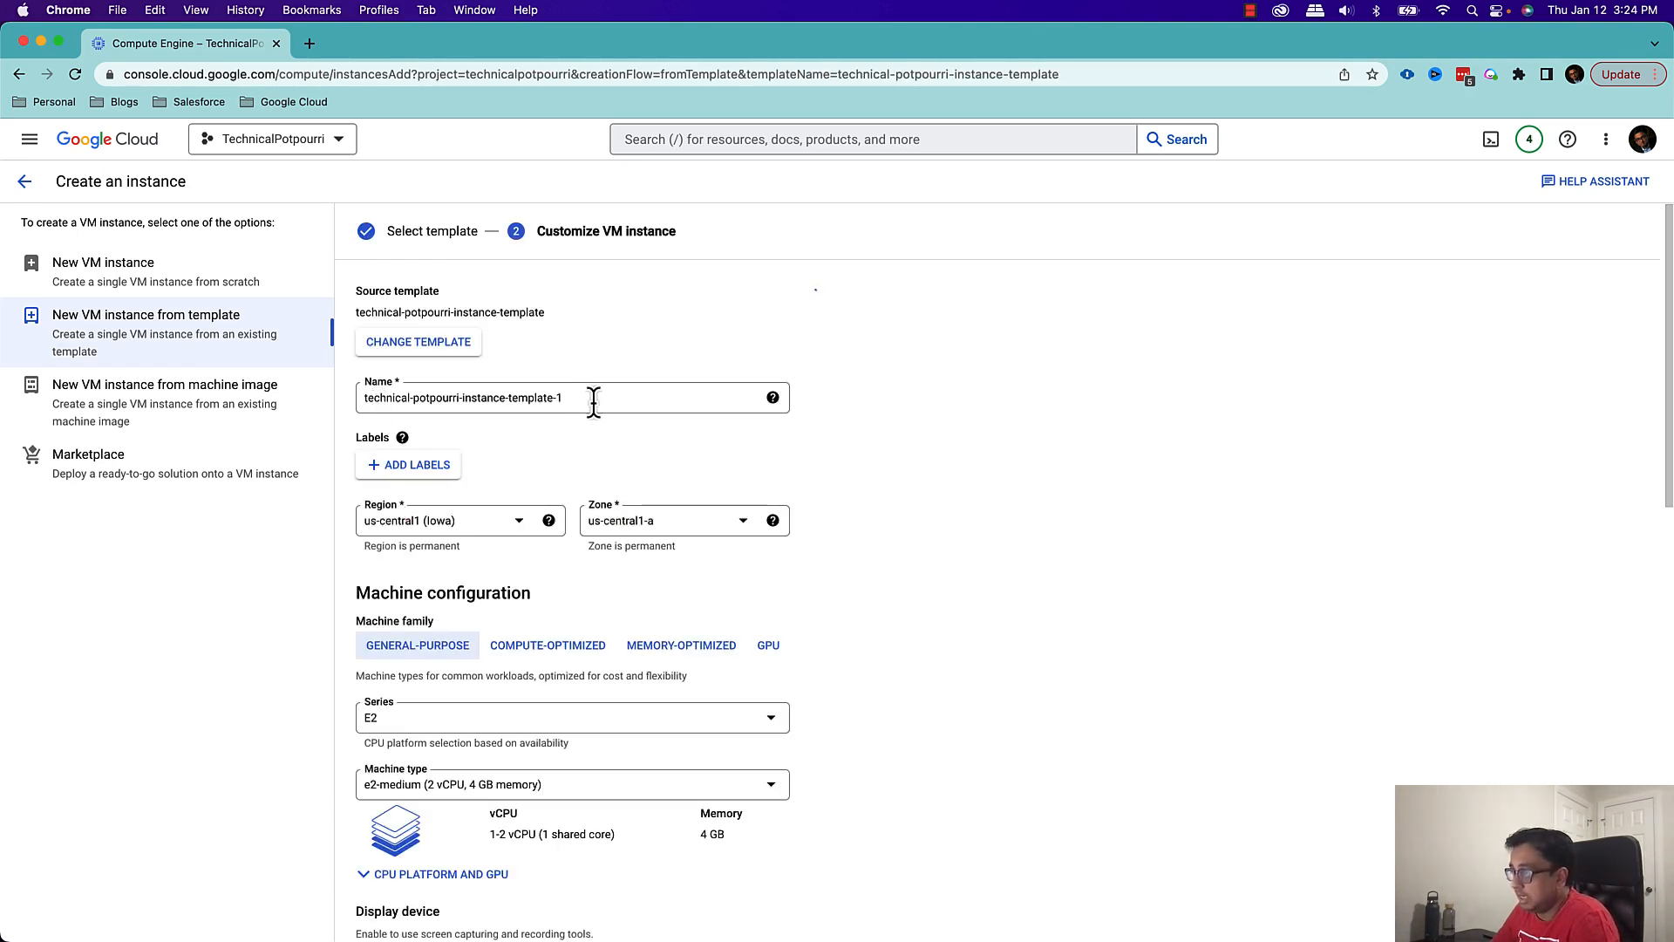
Name the new VM instance technical-potpourri-vm
drag(590, 397, 358, 403)
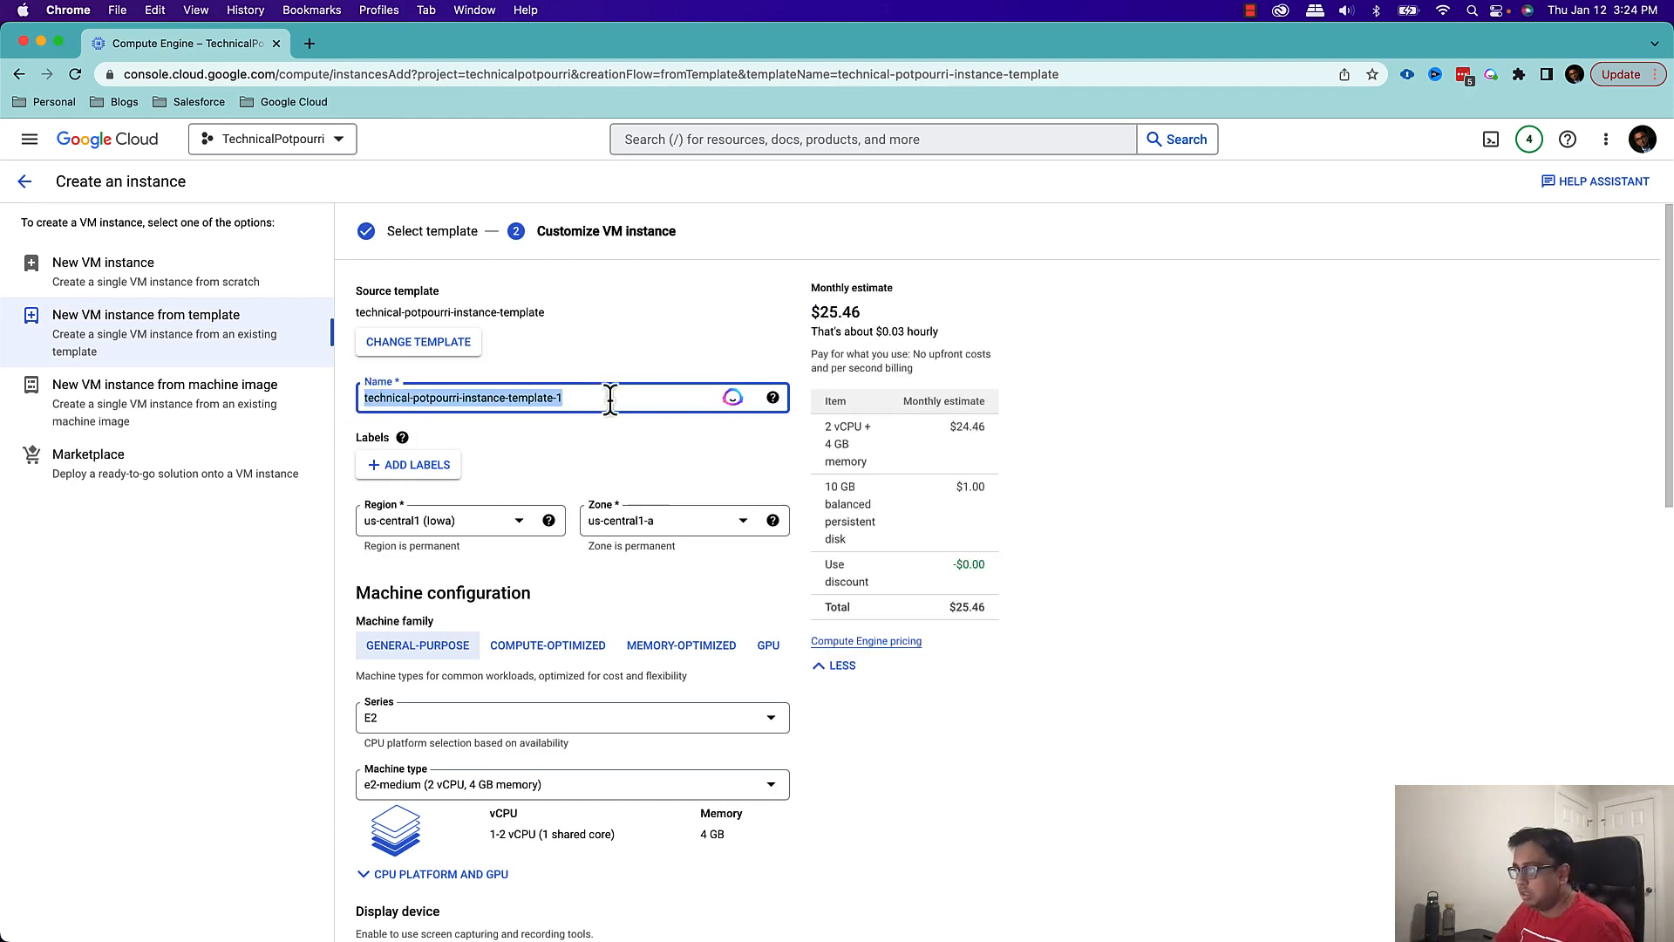
click(579, 401)
drag(598, 400, 460, 403)
text(vm)
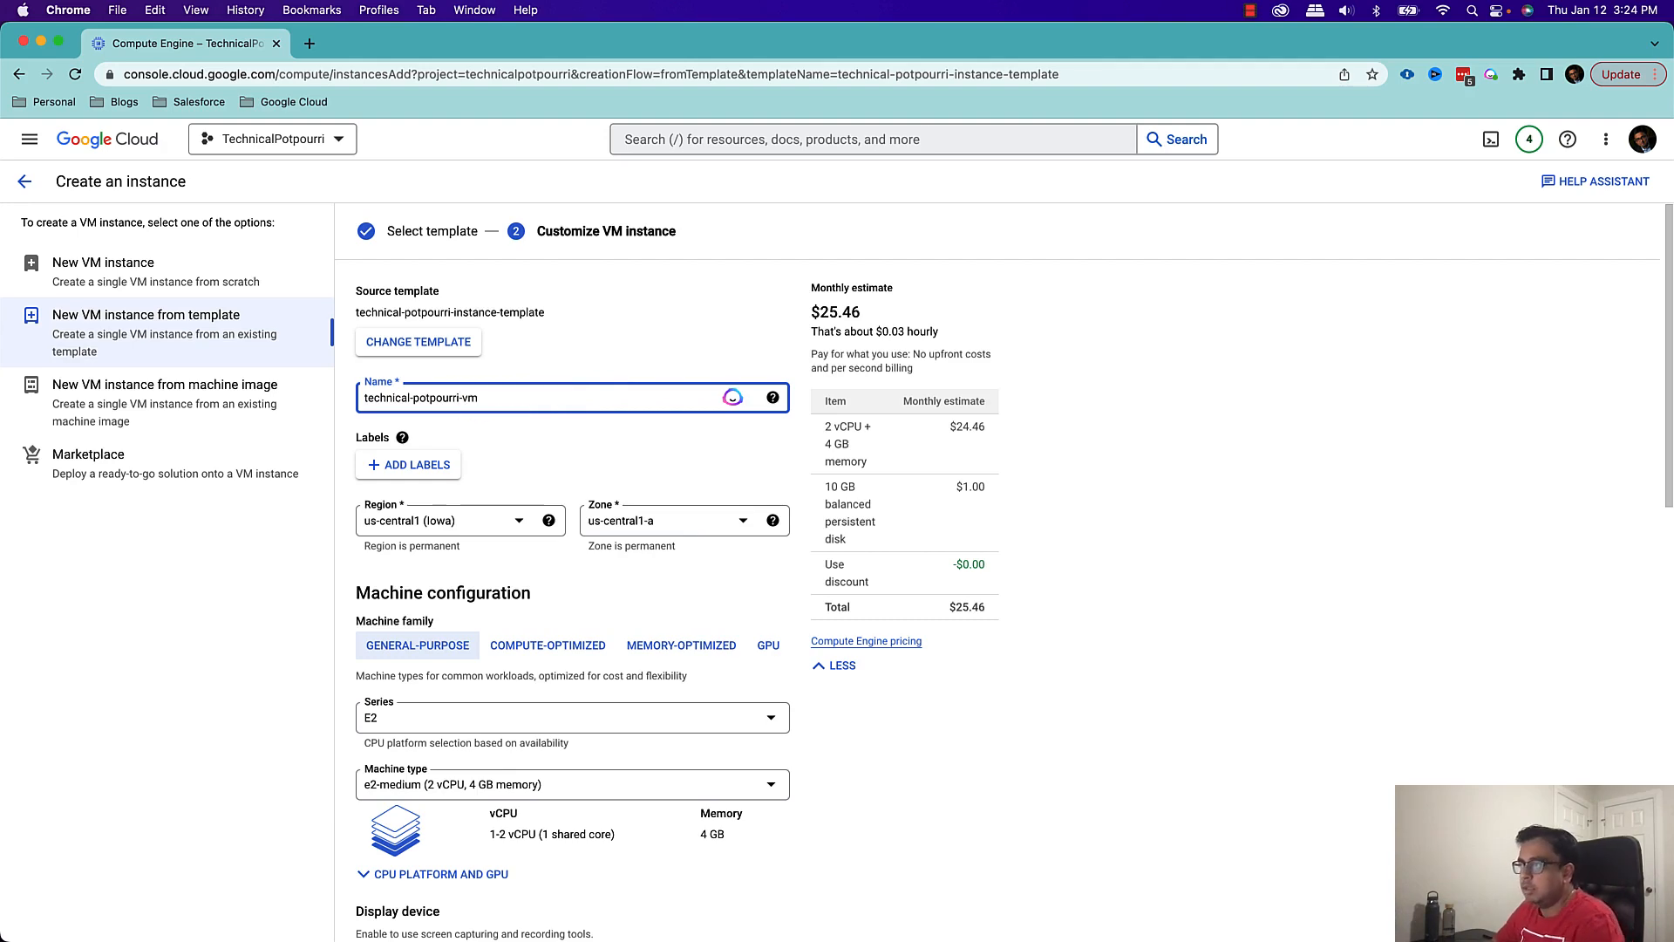
click(511, 458)
Check the settings inherited from the template, create the VM instance and refresh the VM instances list
scroll(526, 519, down, 10)
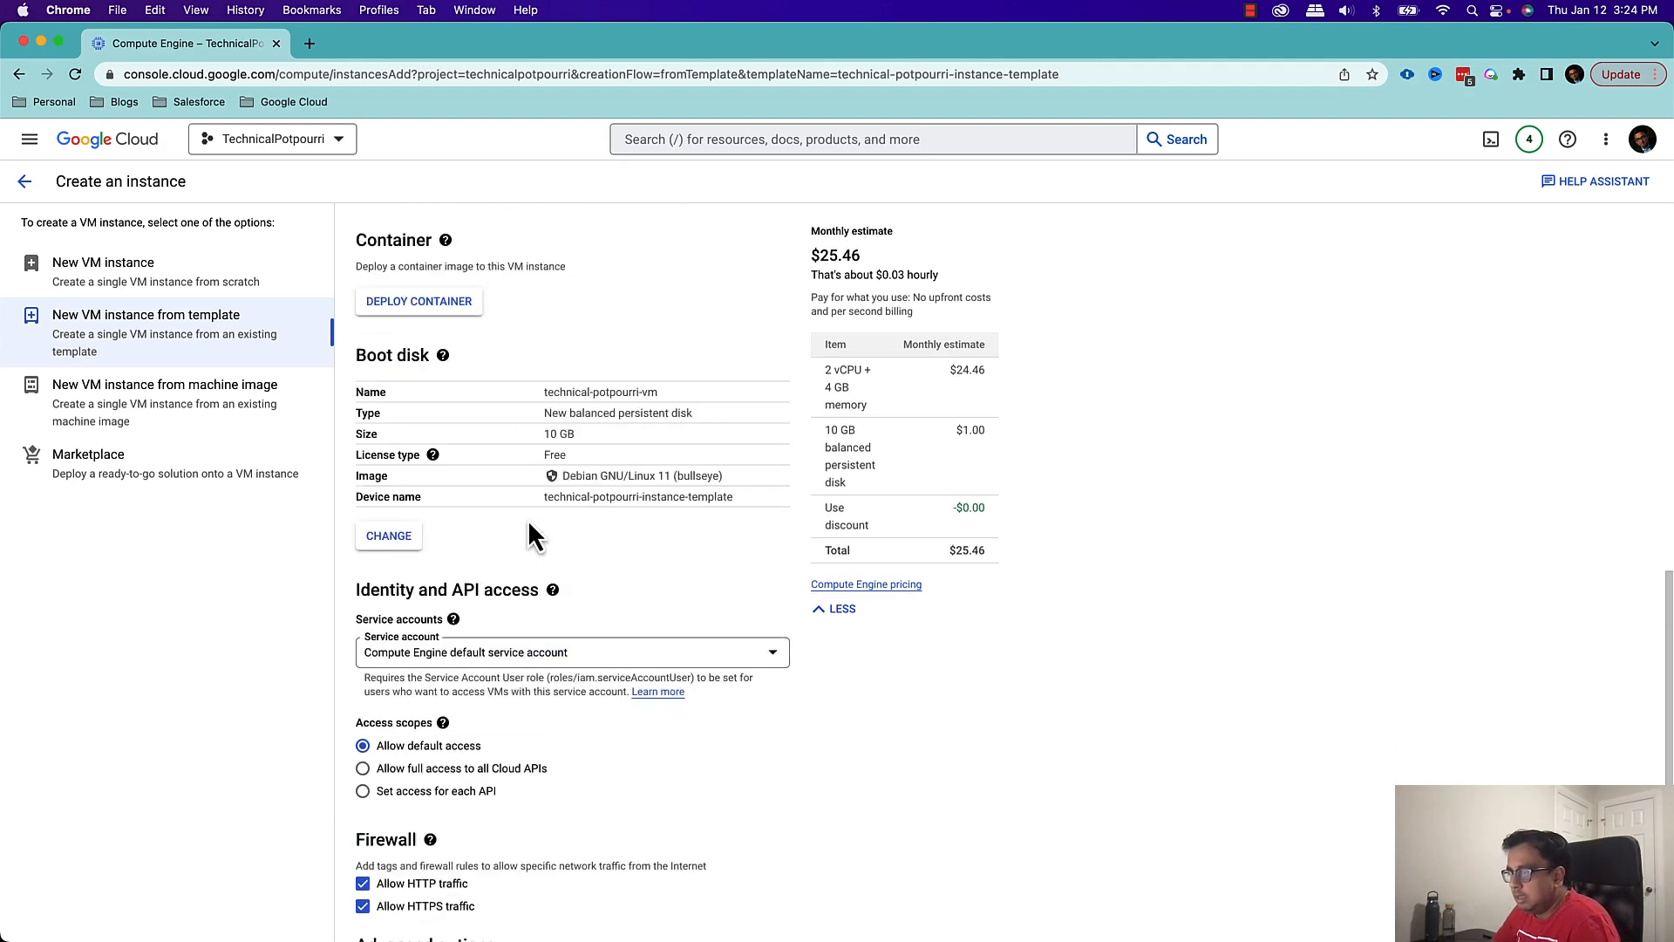
scroll(531, 526, down, 2)
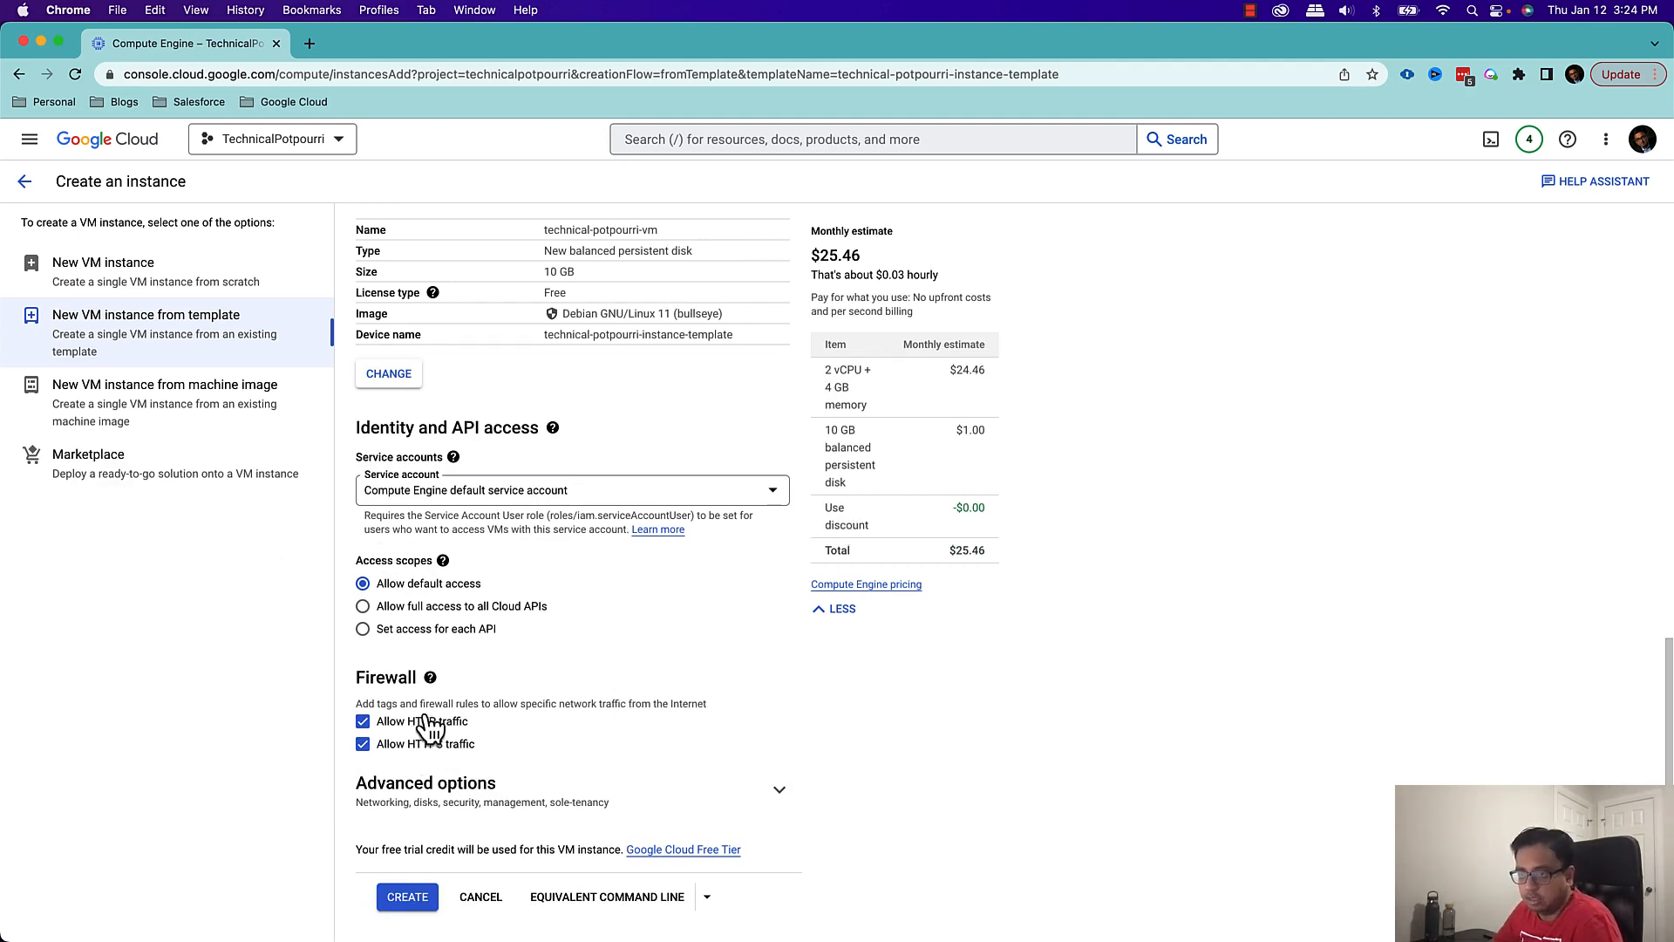
click(426, 905)
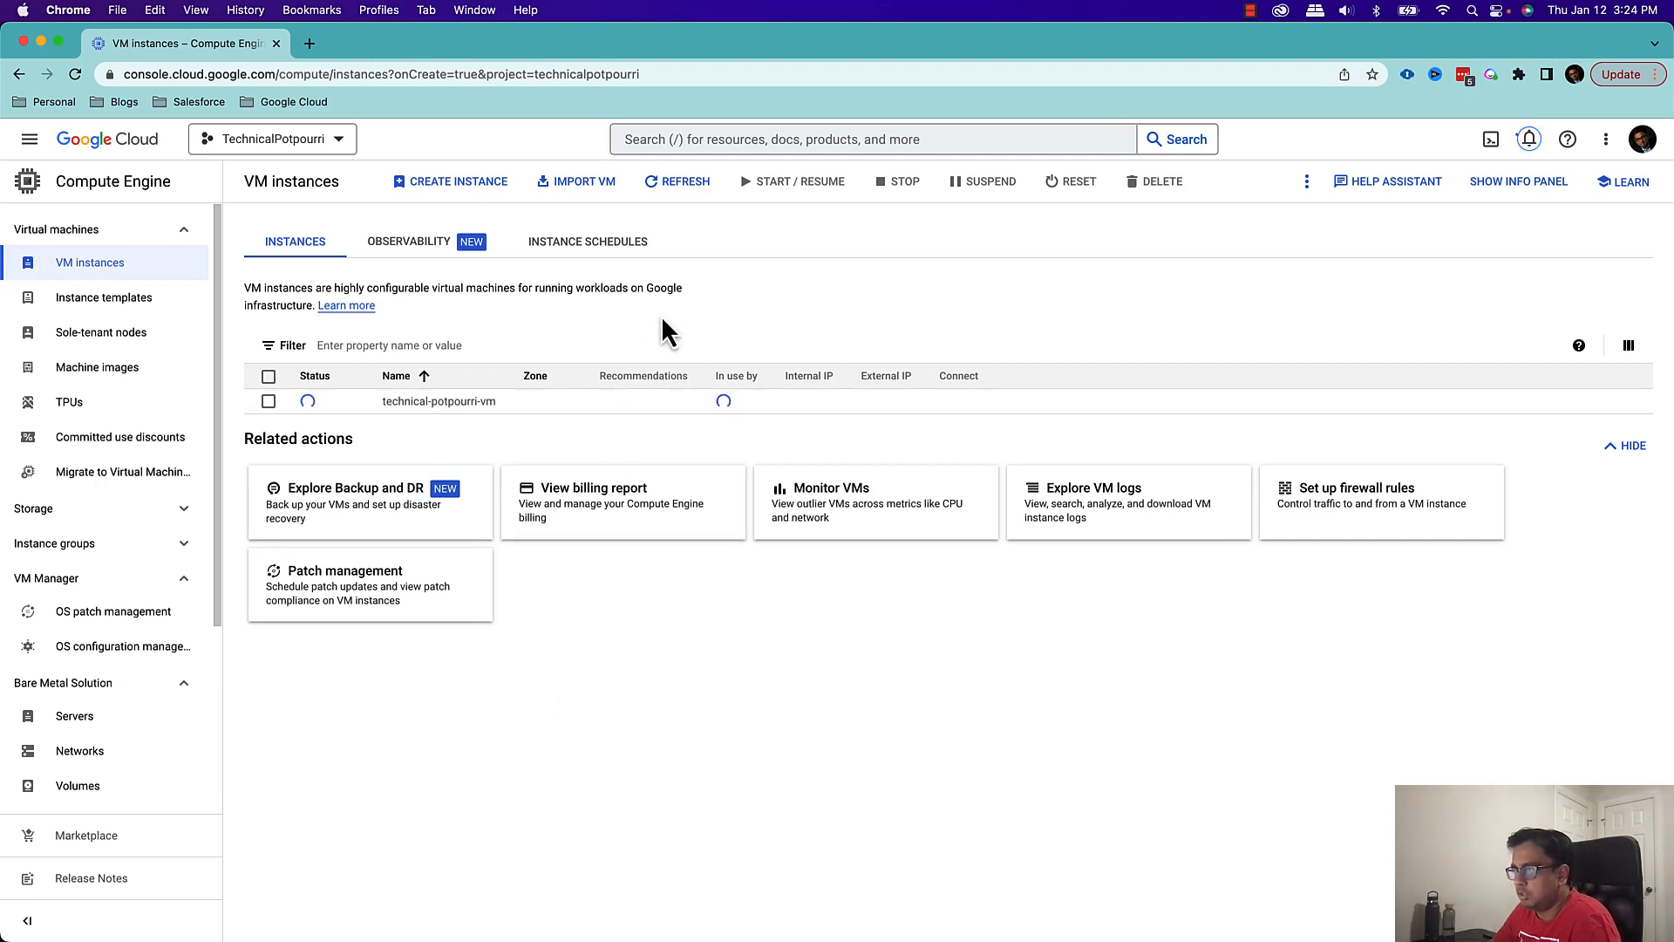
click(681, 187)
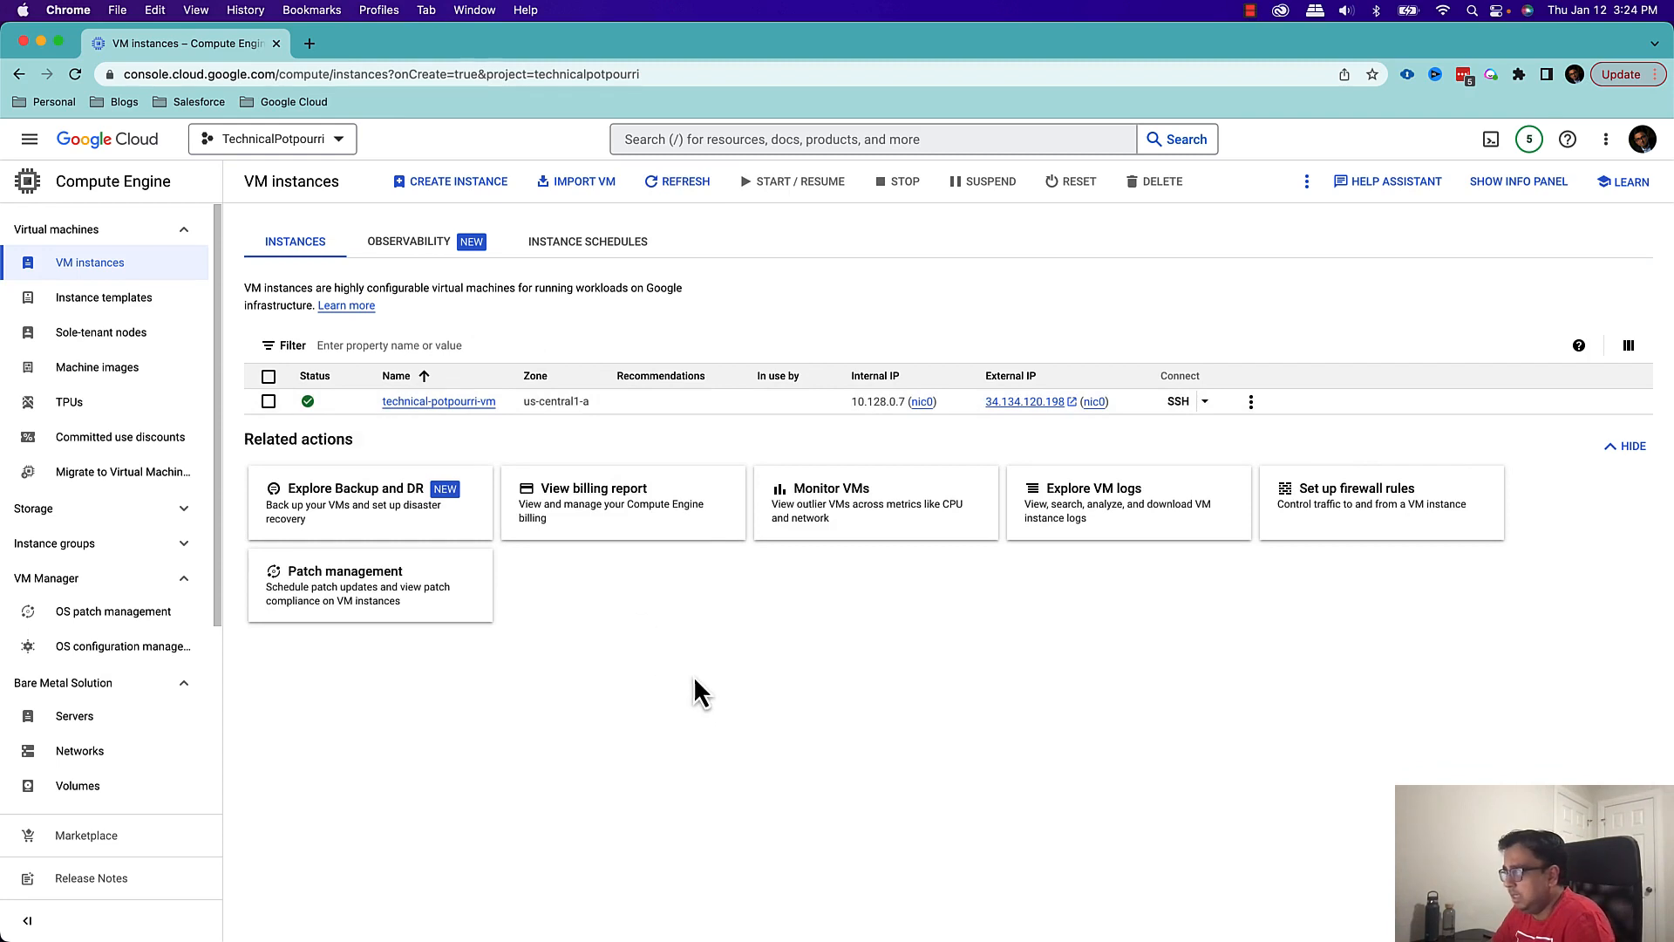
Open an SSH session to technical-potpourri-vm in a browser window and move the window toward the middle of the screen
click(1251, 401)
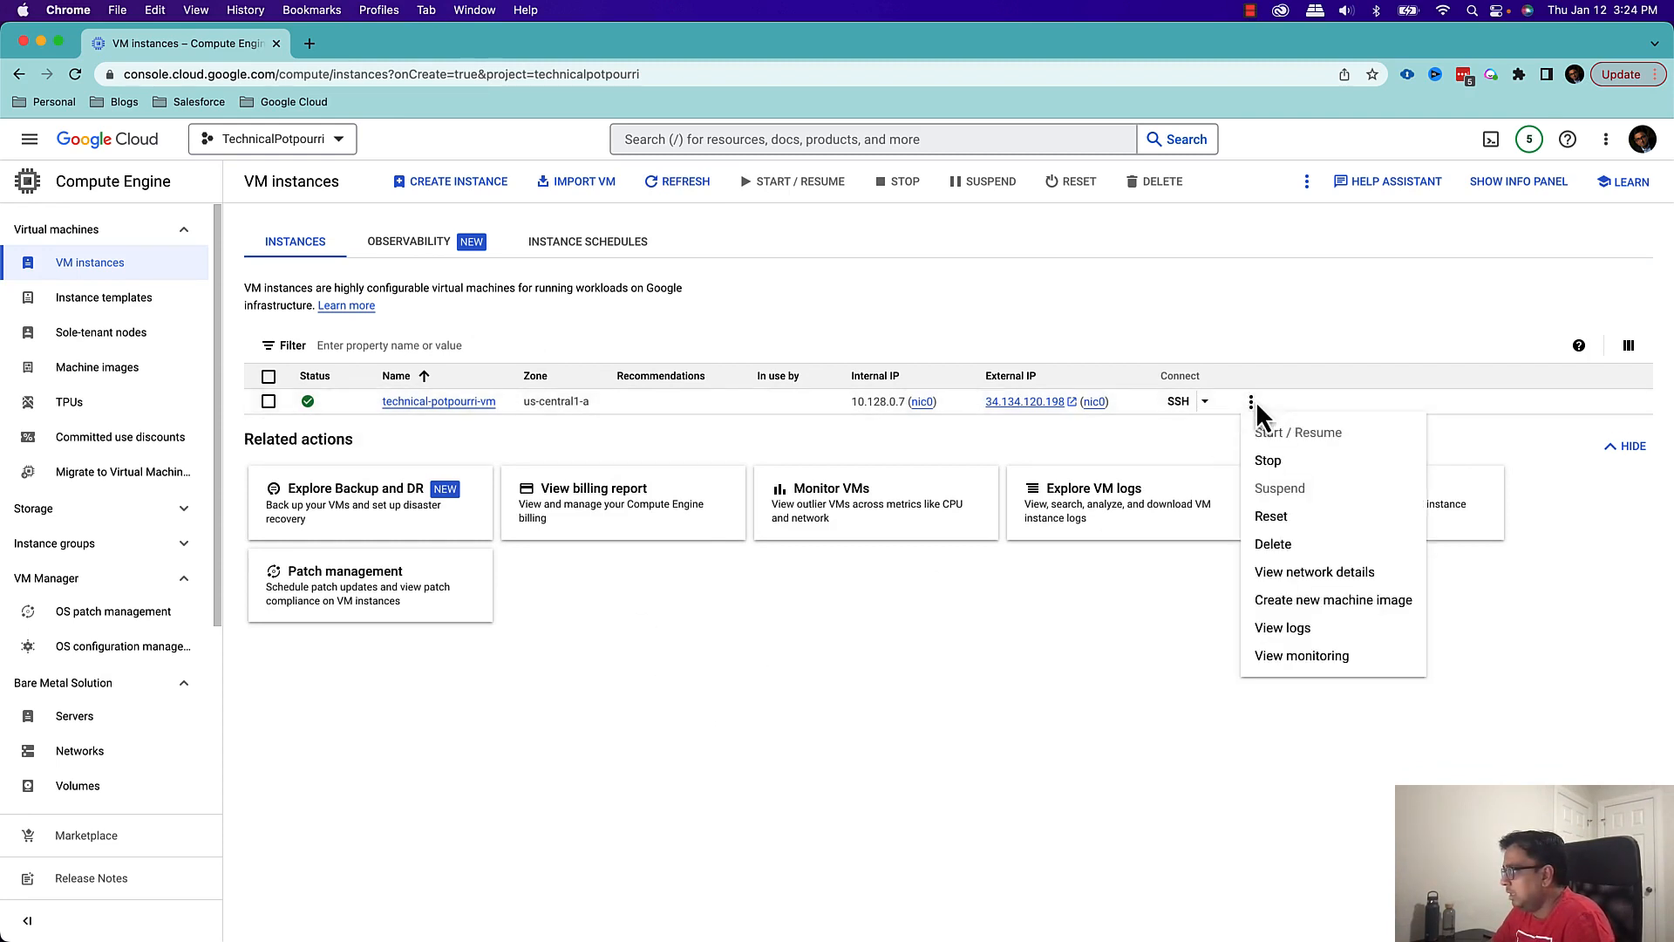
click(1251, 401)
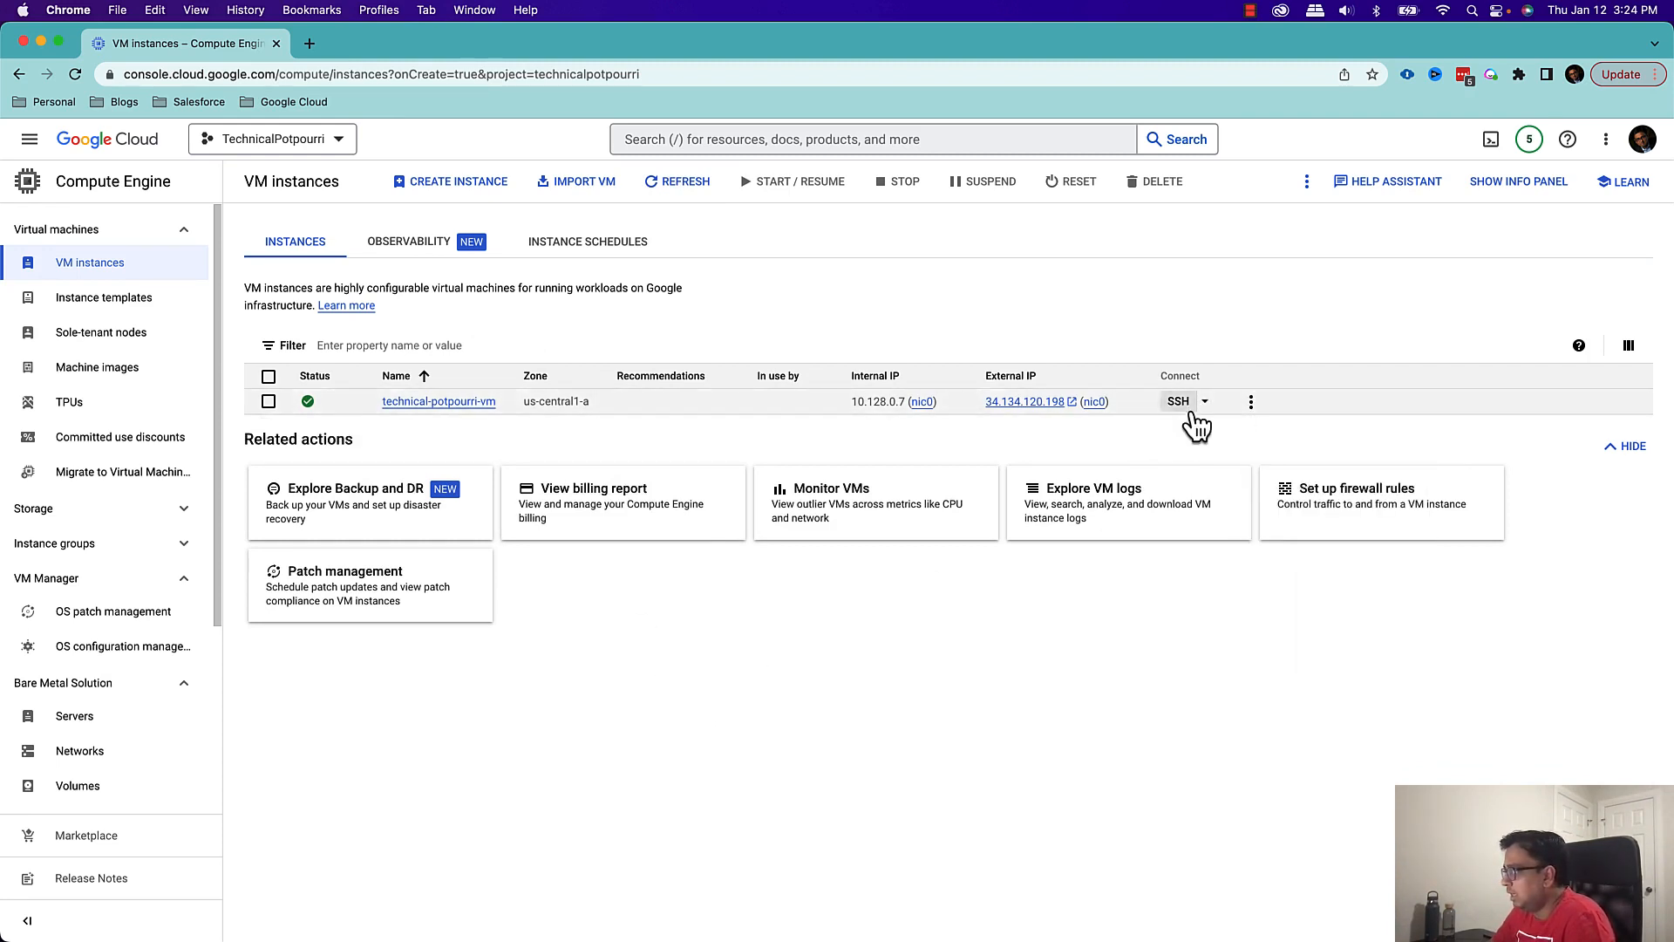
click(1205, 402)
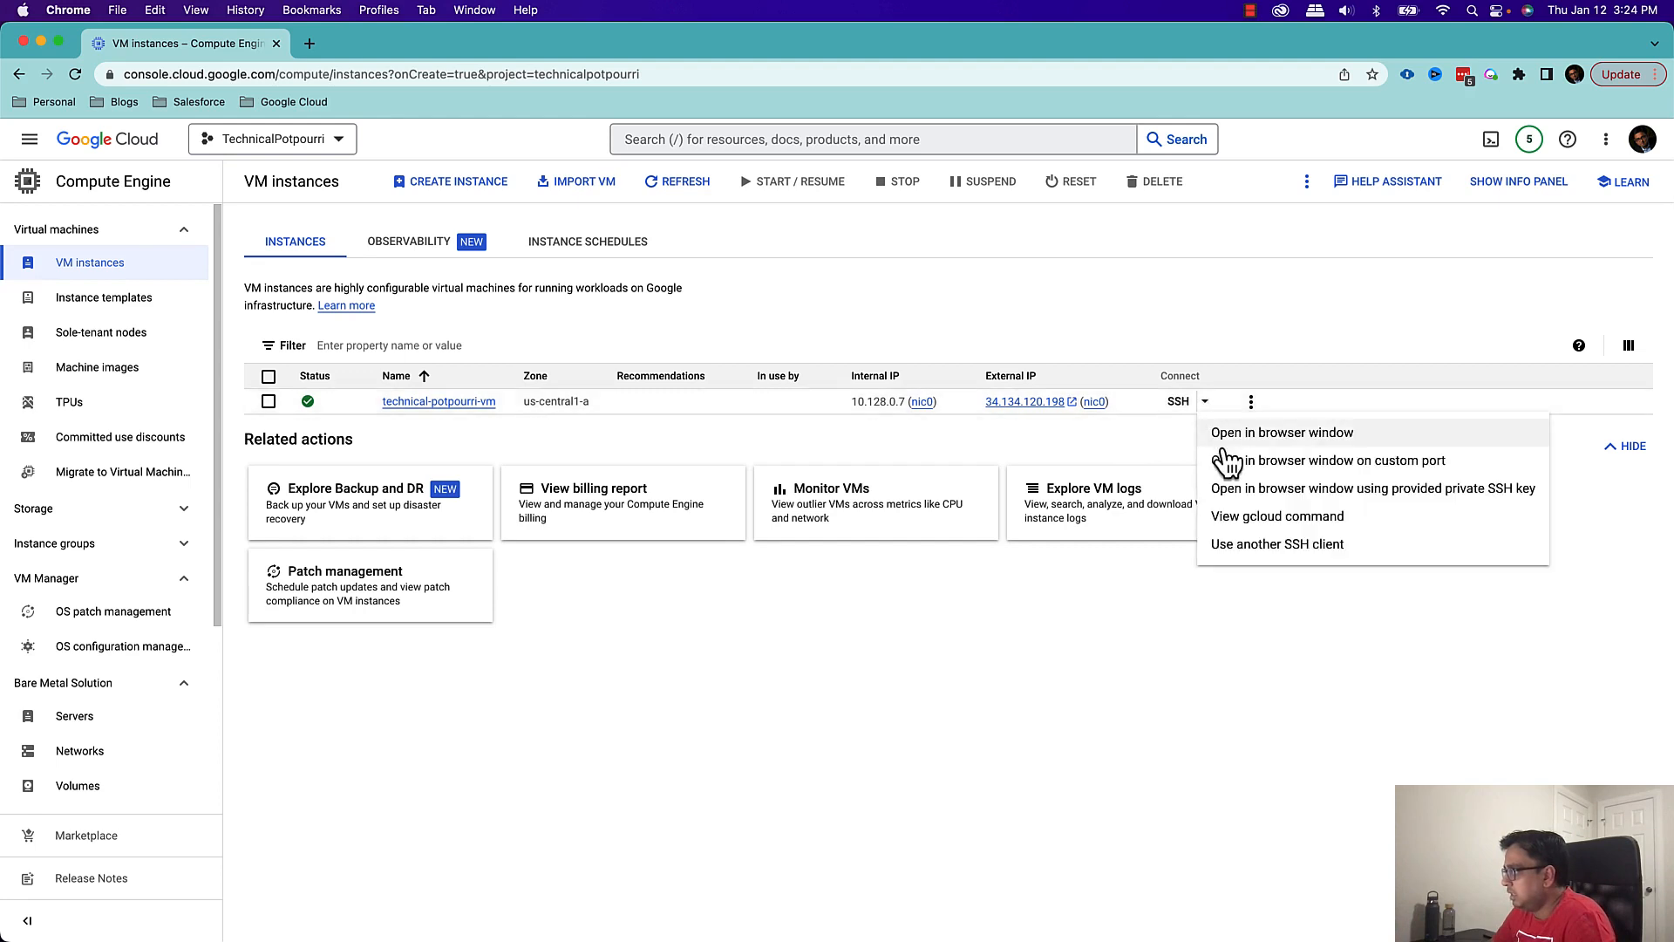
click(1310, 441)
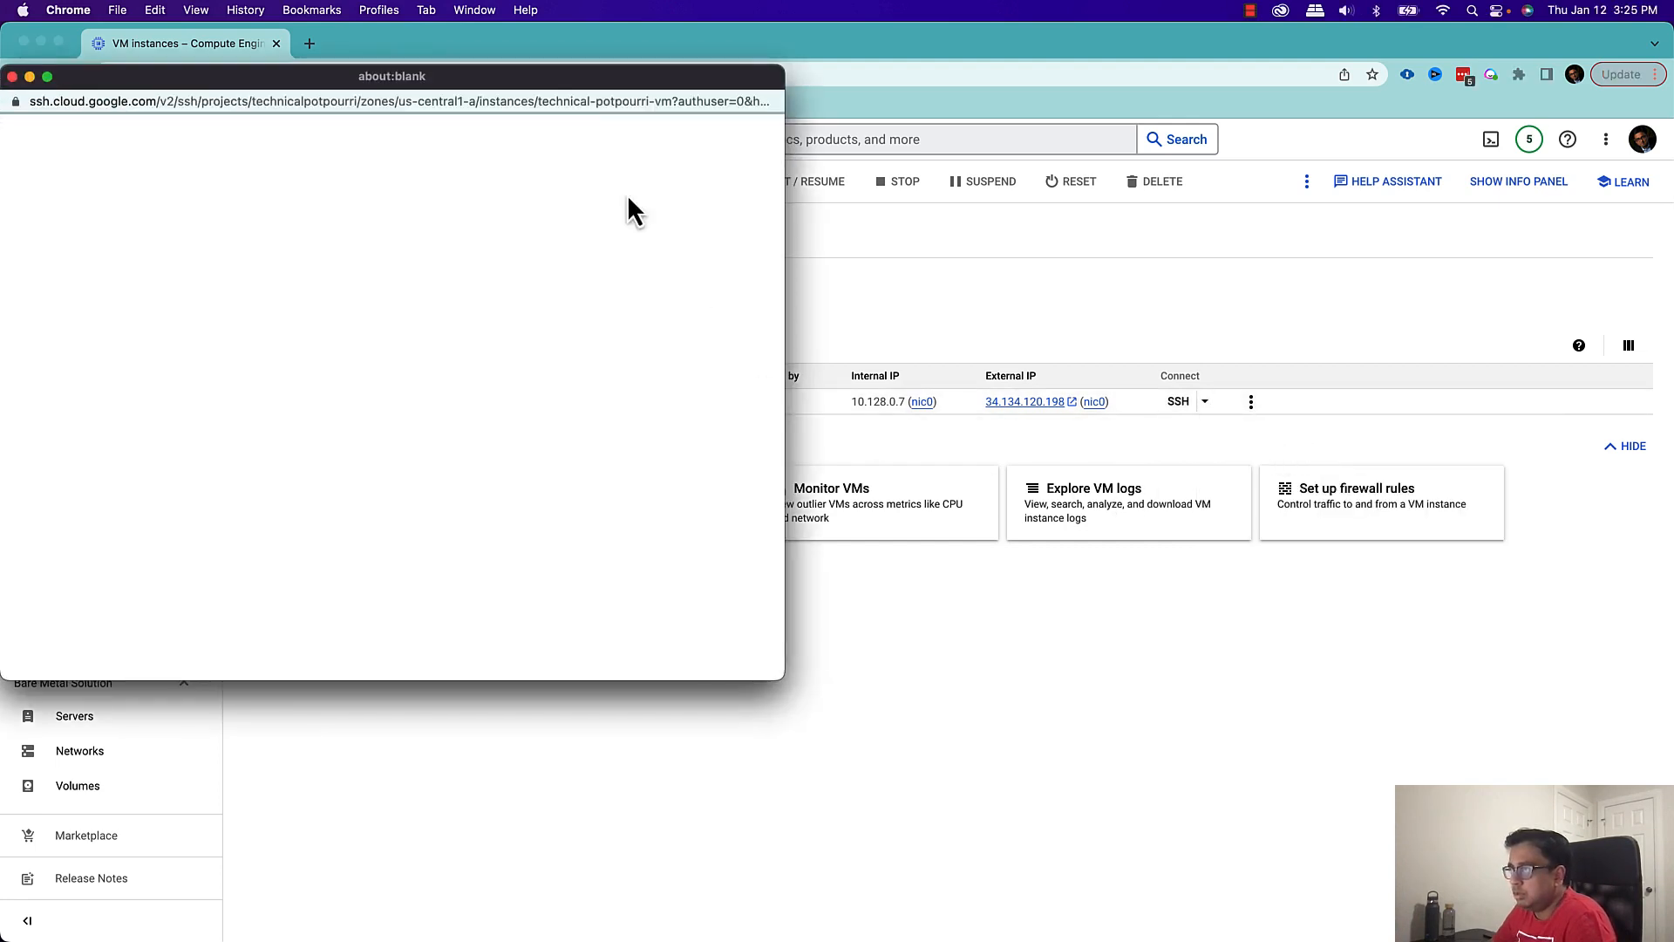
drag(564, 82, 960, 195)
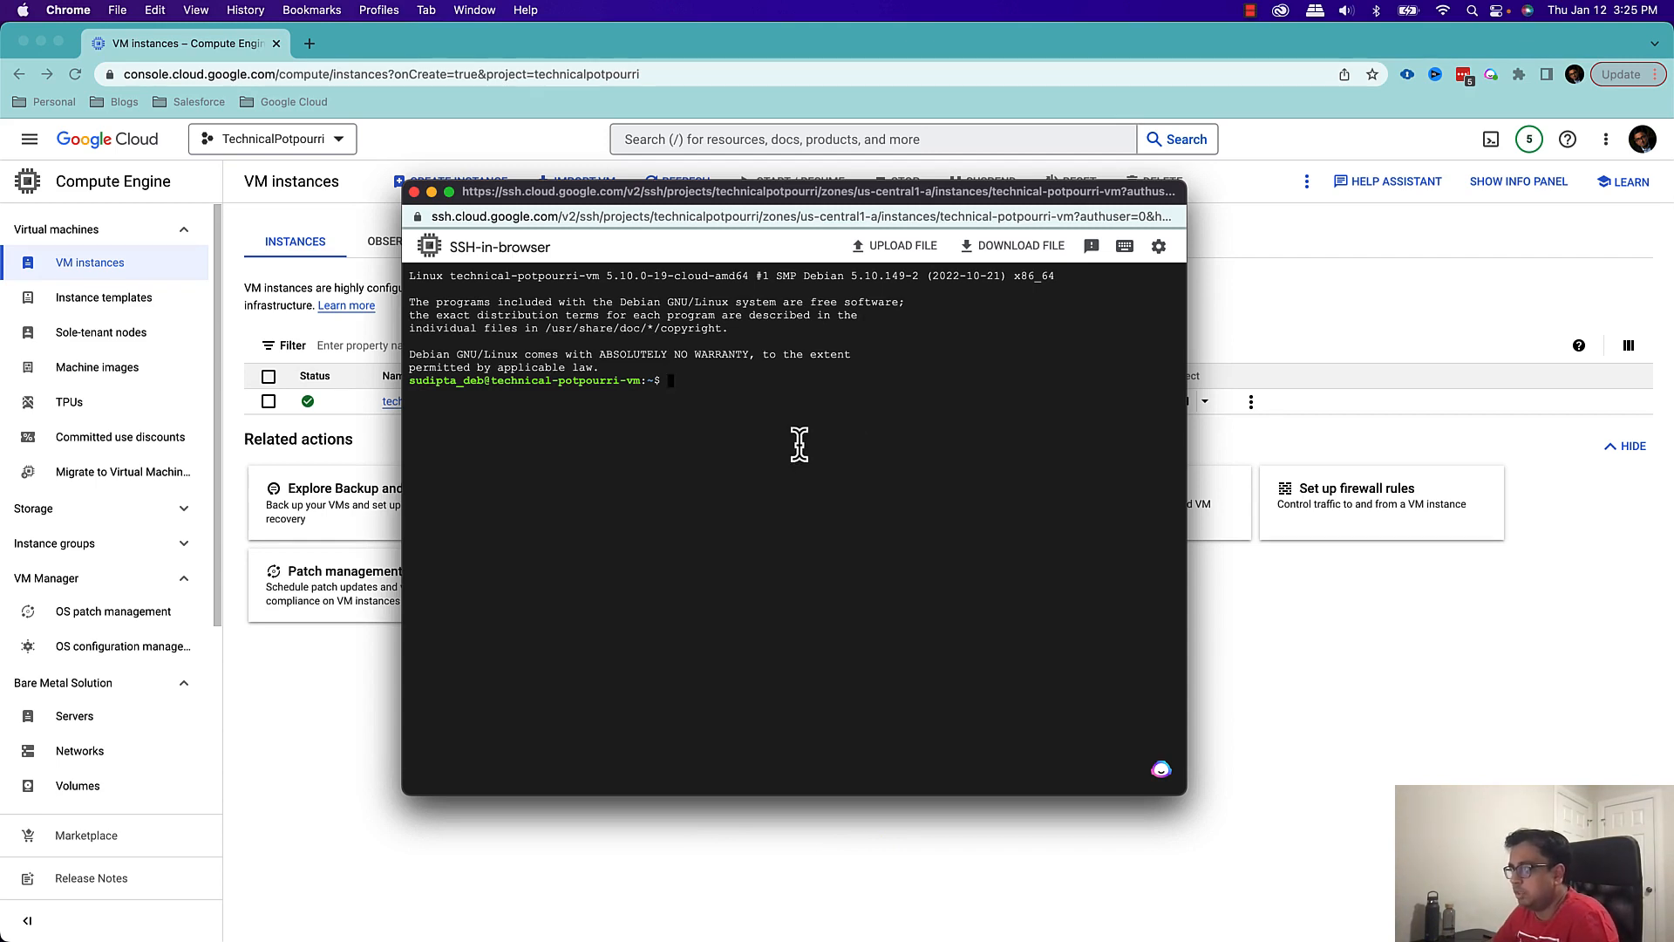
Run "who am i" in the SSH session to check the logged-in user, and close the session window
text(wh)
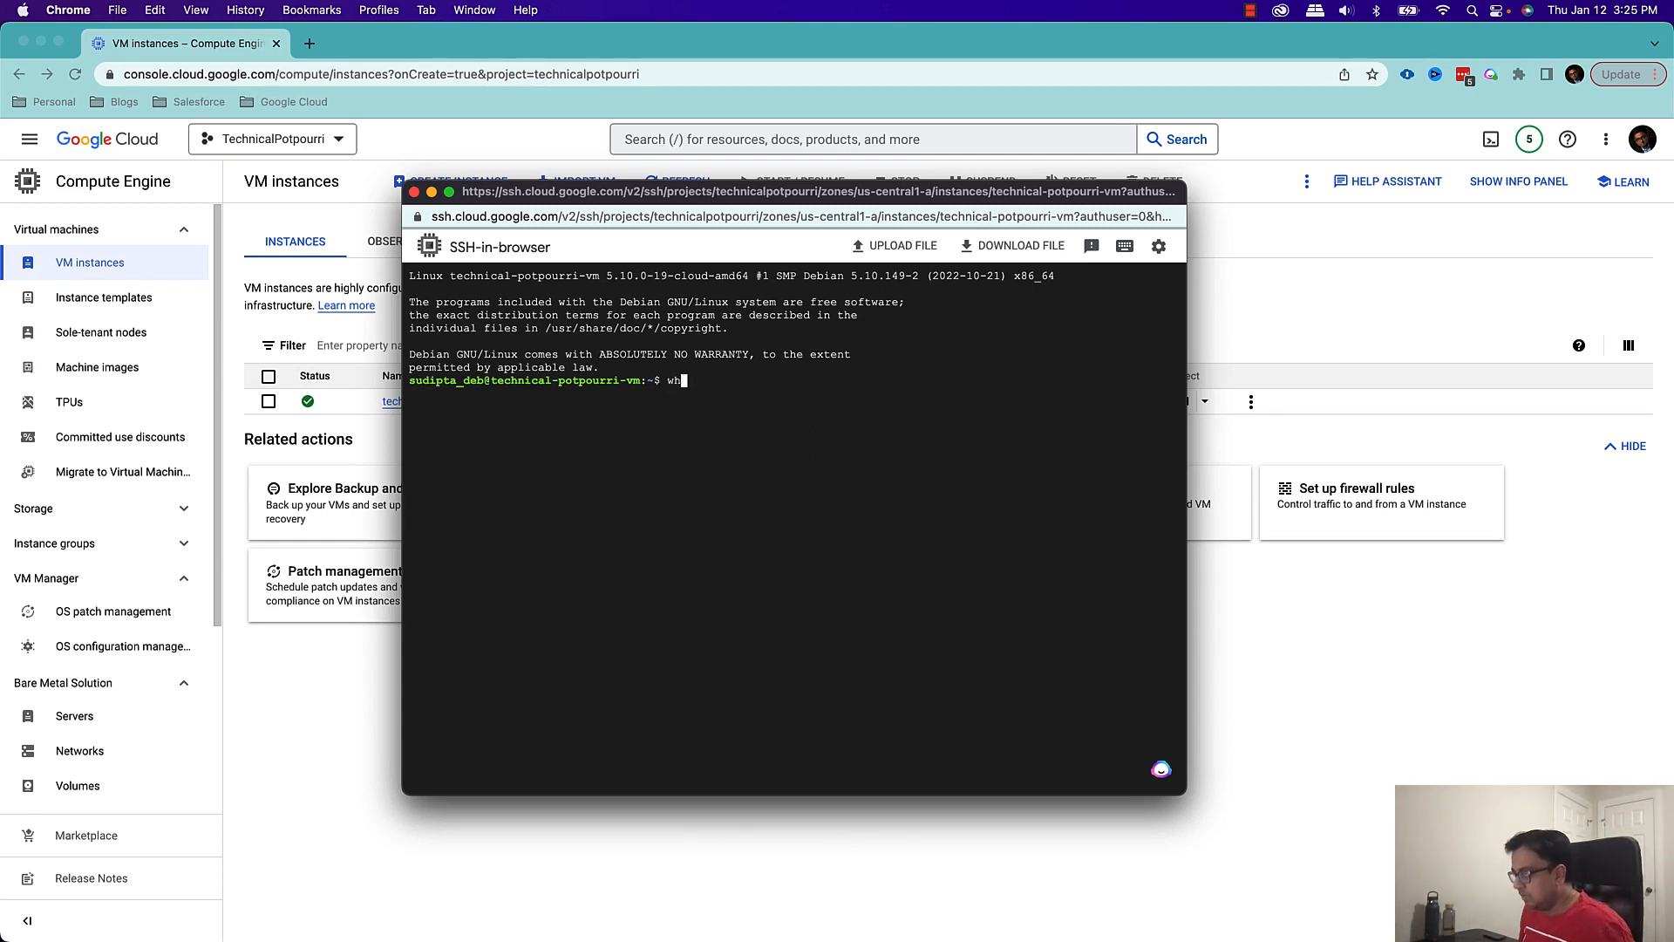
text(o am i)
key(Return)
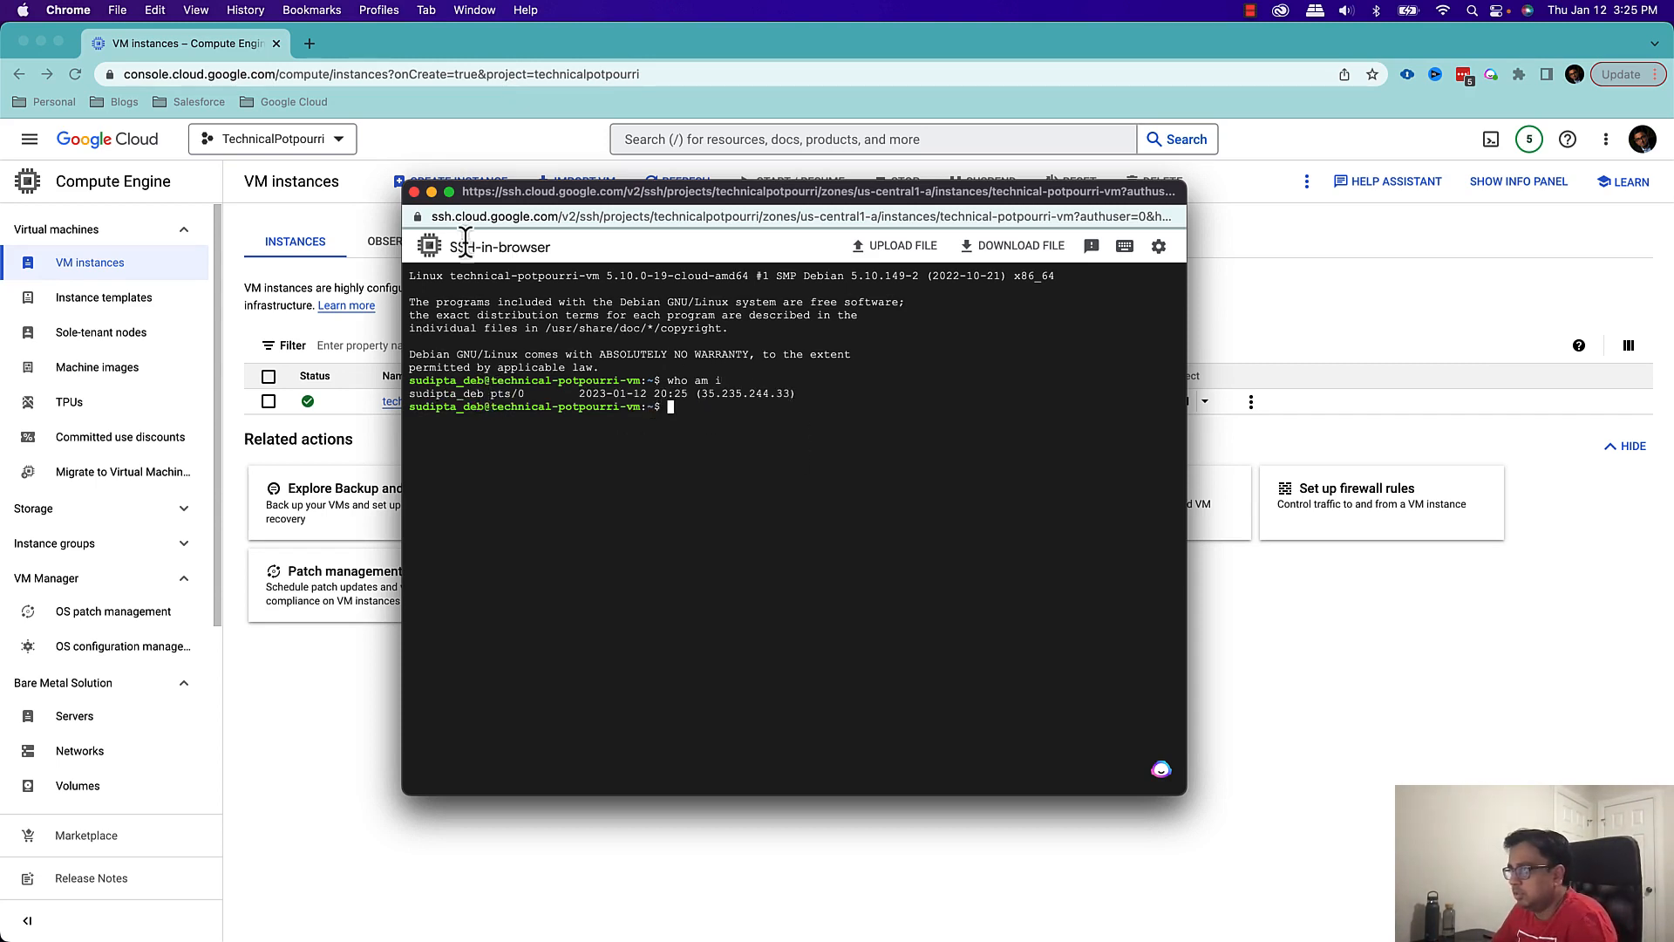
click(414, 192)
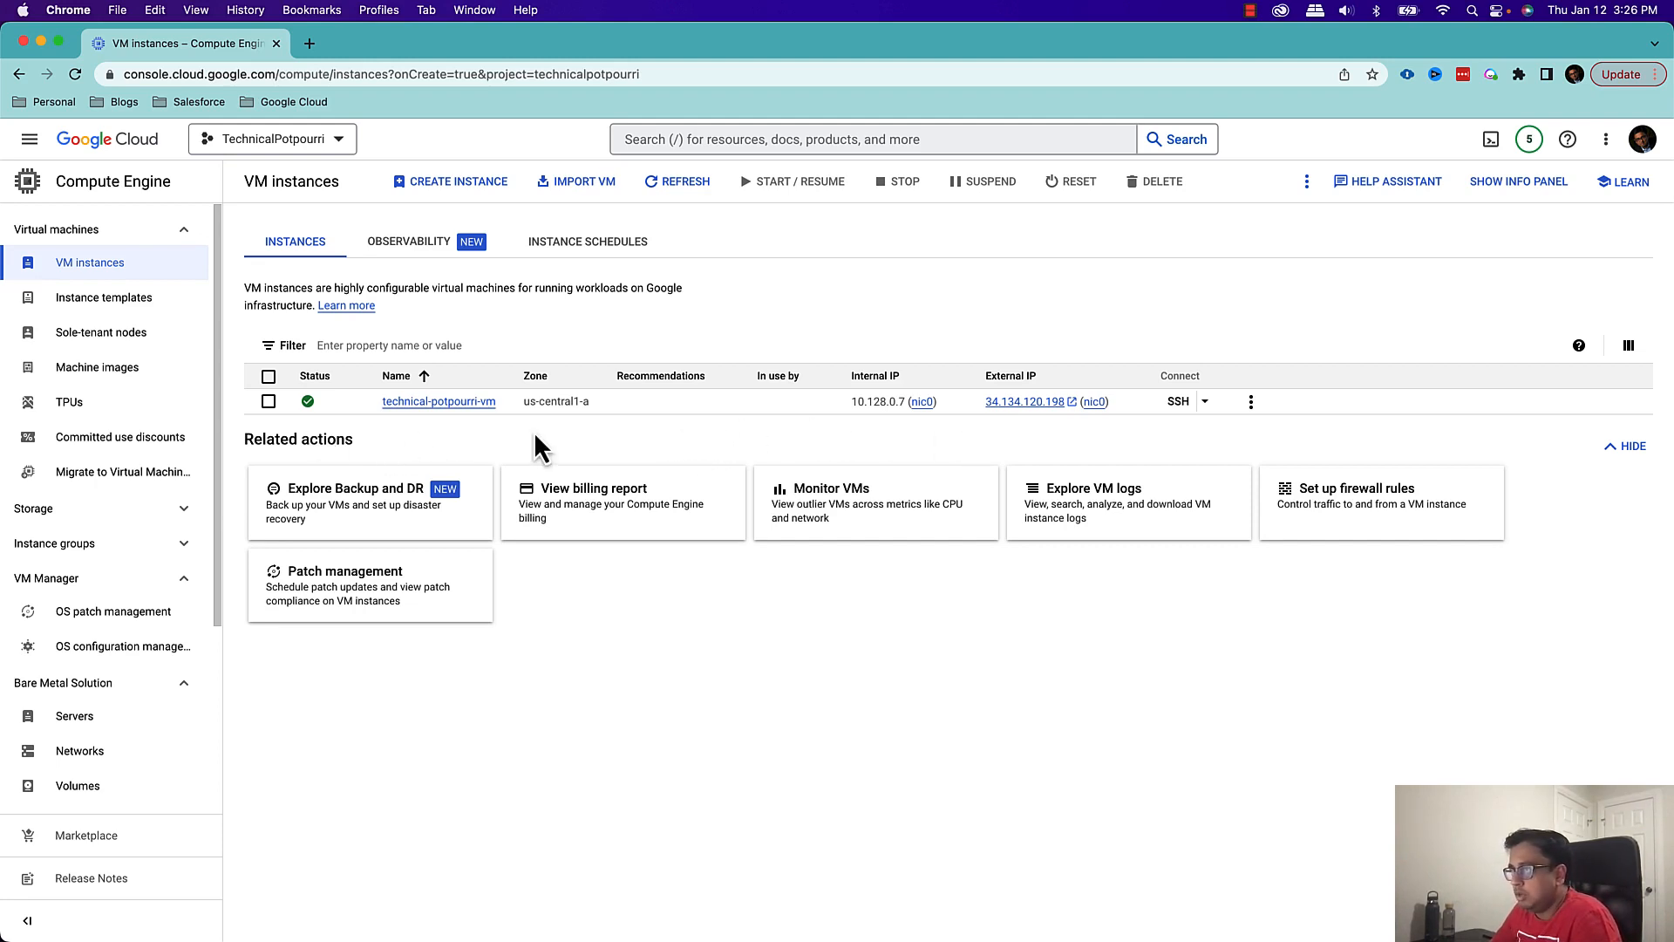
Stop the VM instance technical-potpourri-vm, confirm the shutdown and refresh the VM instances list
click(1253, 403)
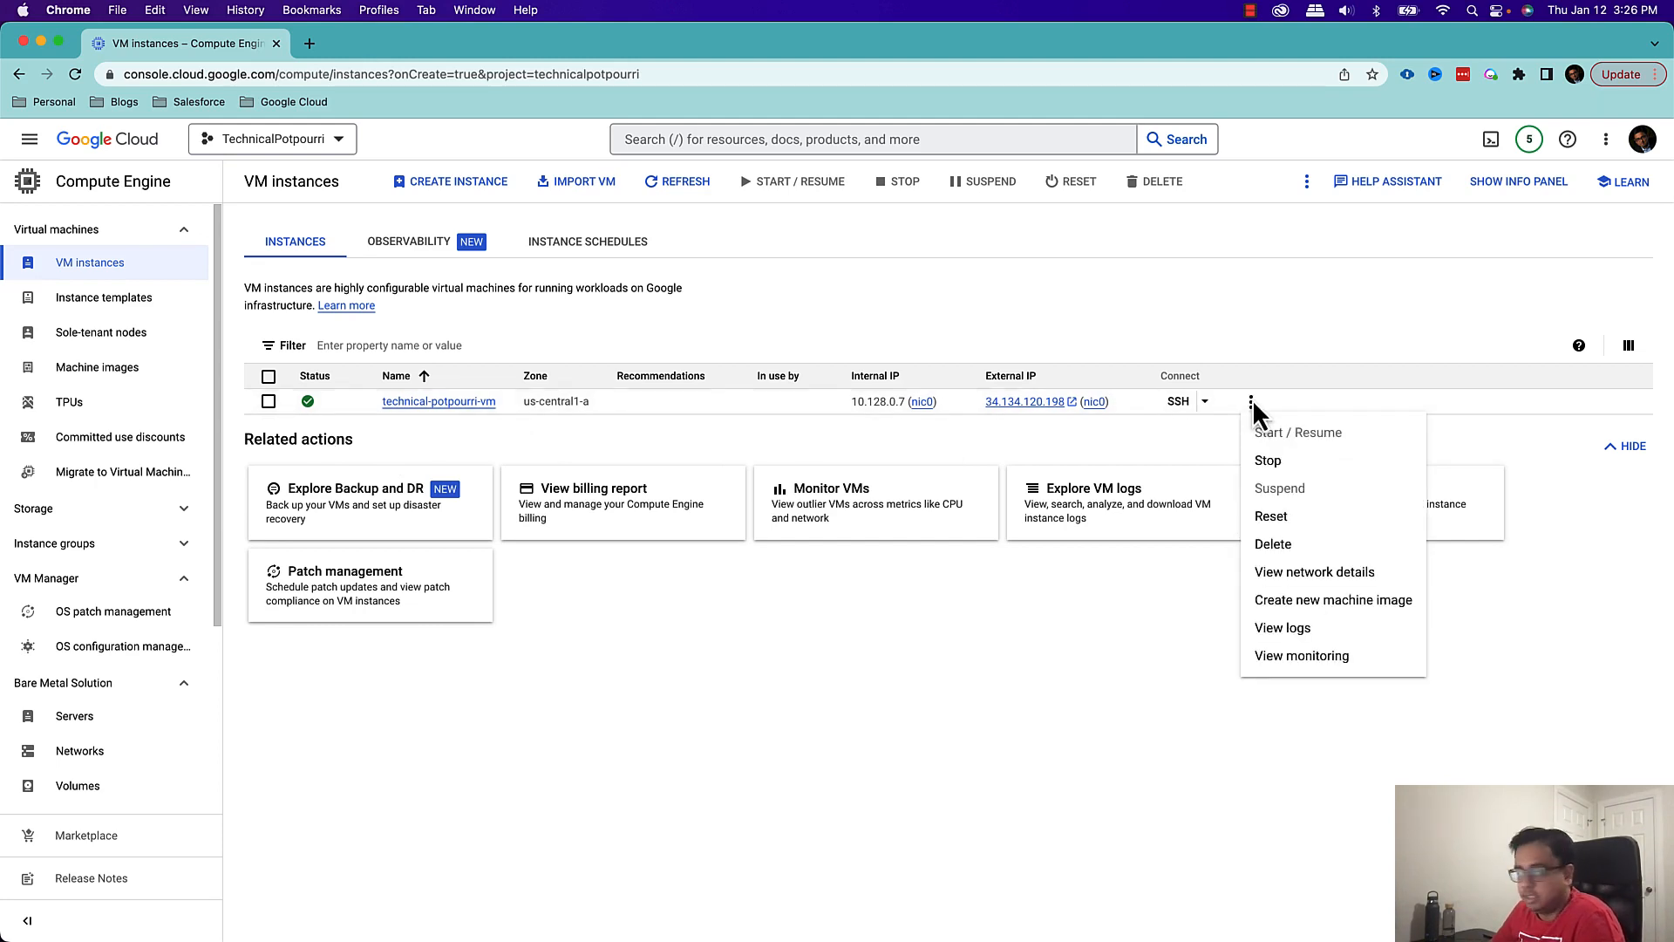
click(1268, 460)
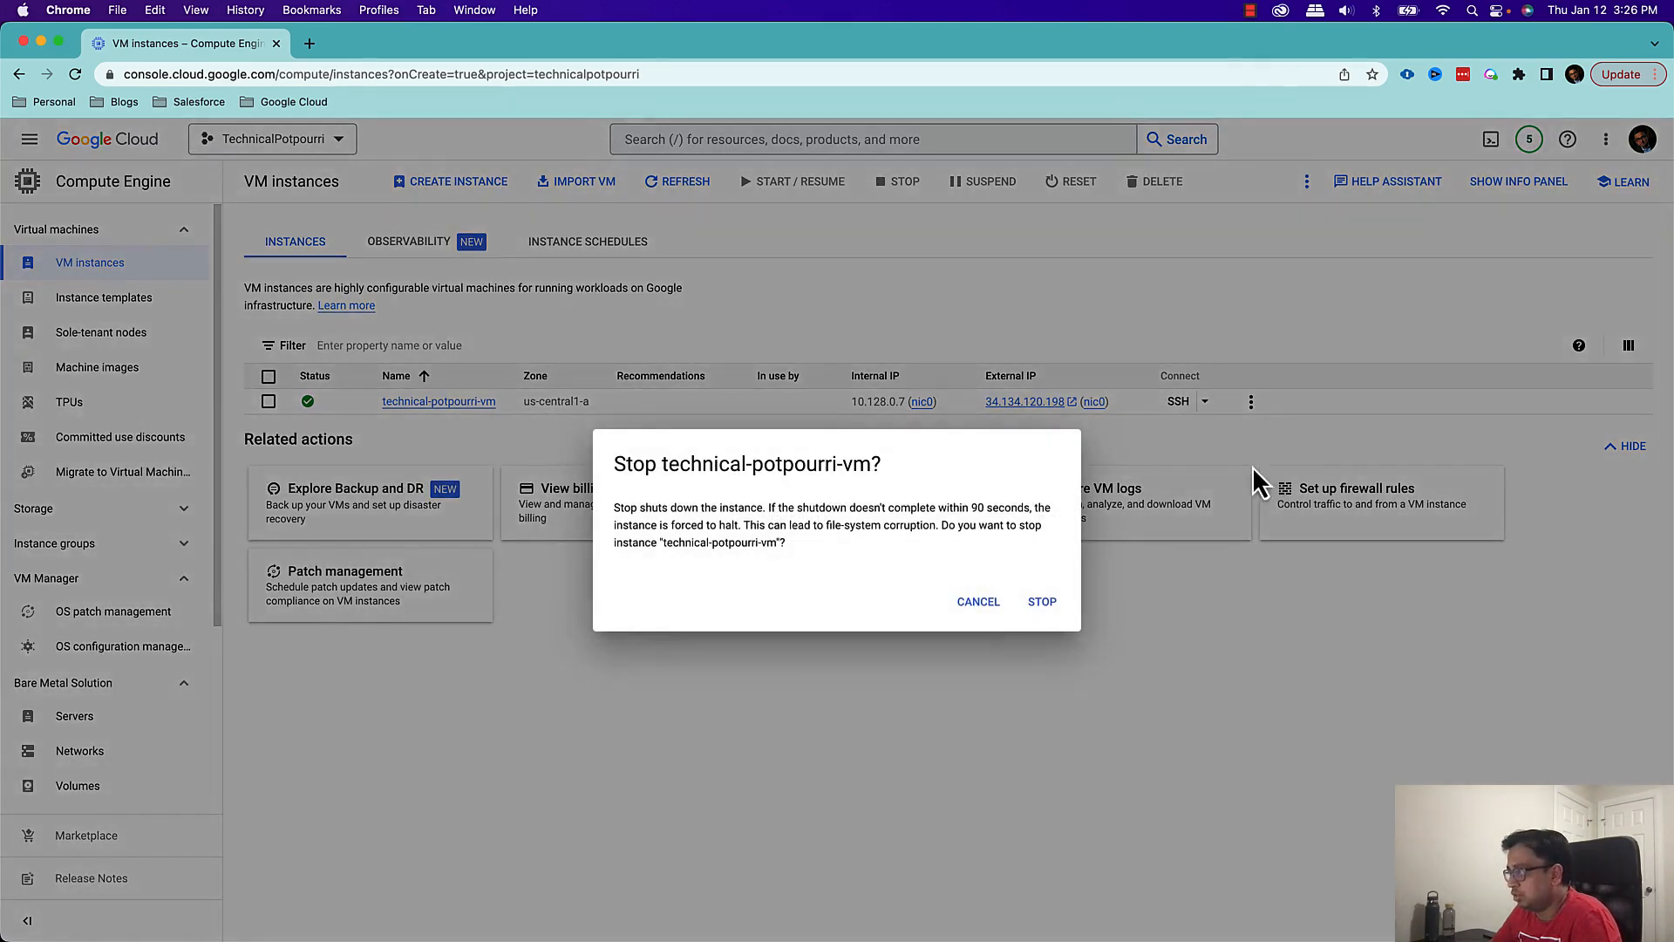
click(1043, 603)
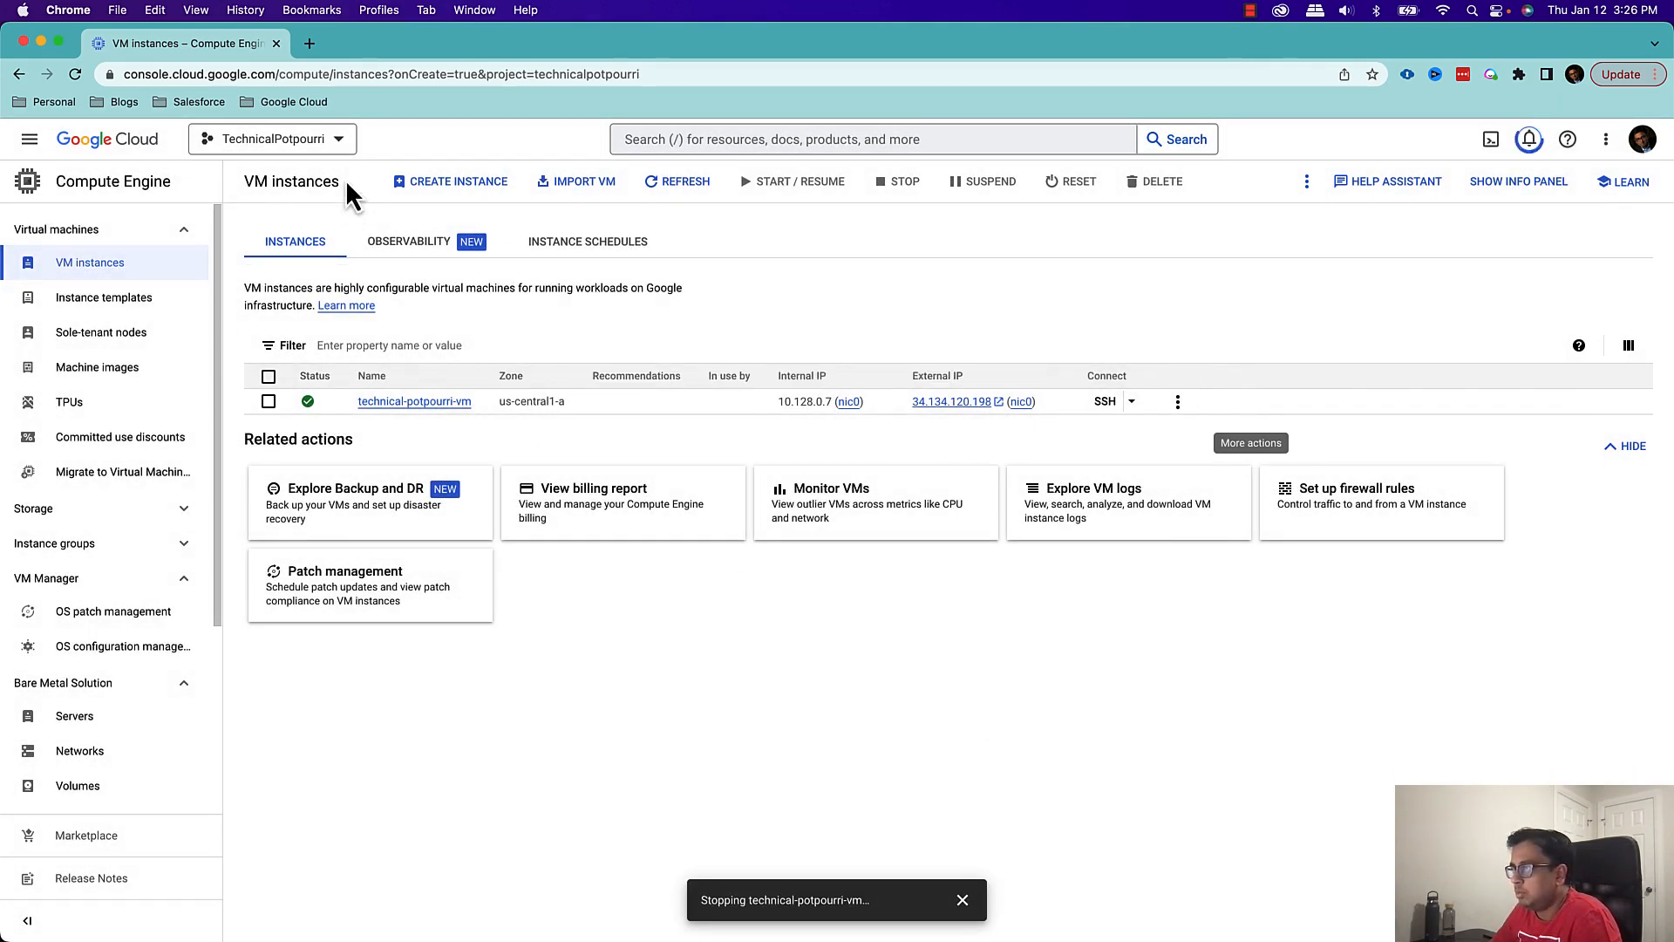
click(678, 181)
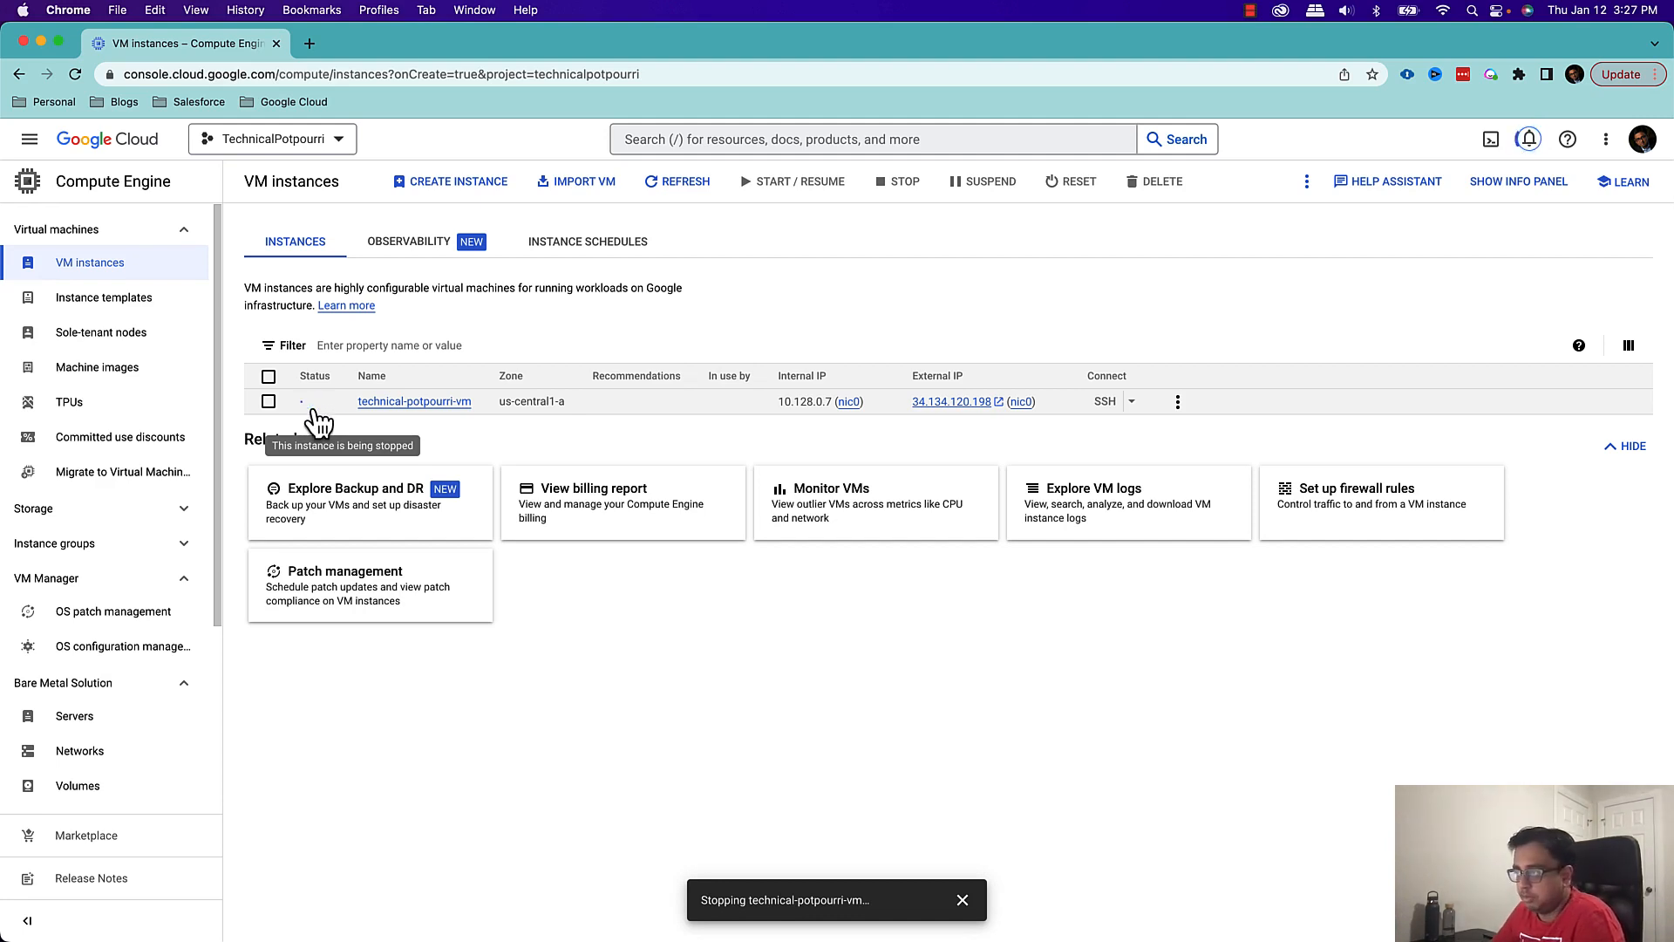
click(686, 182)
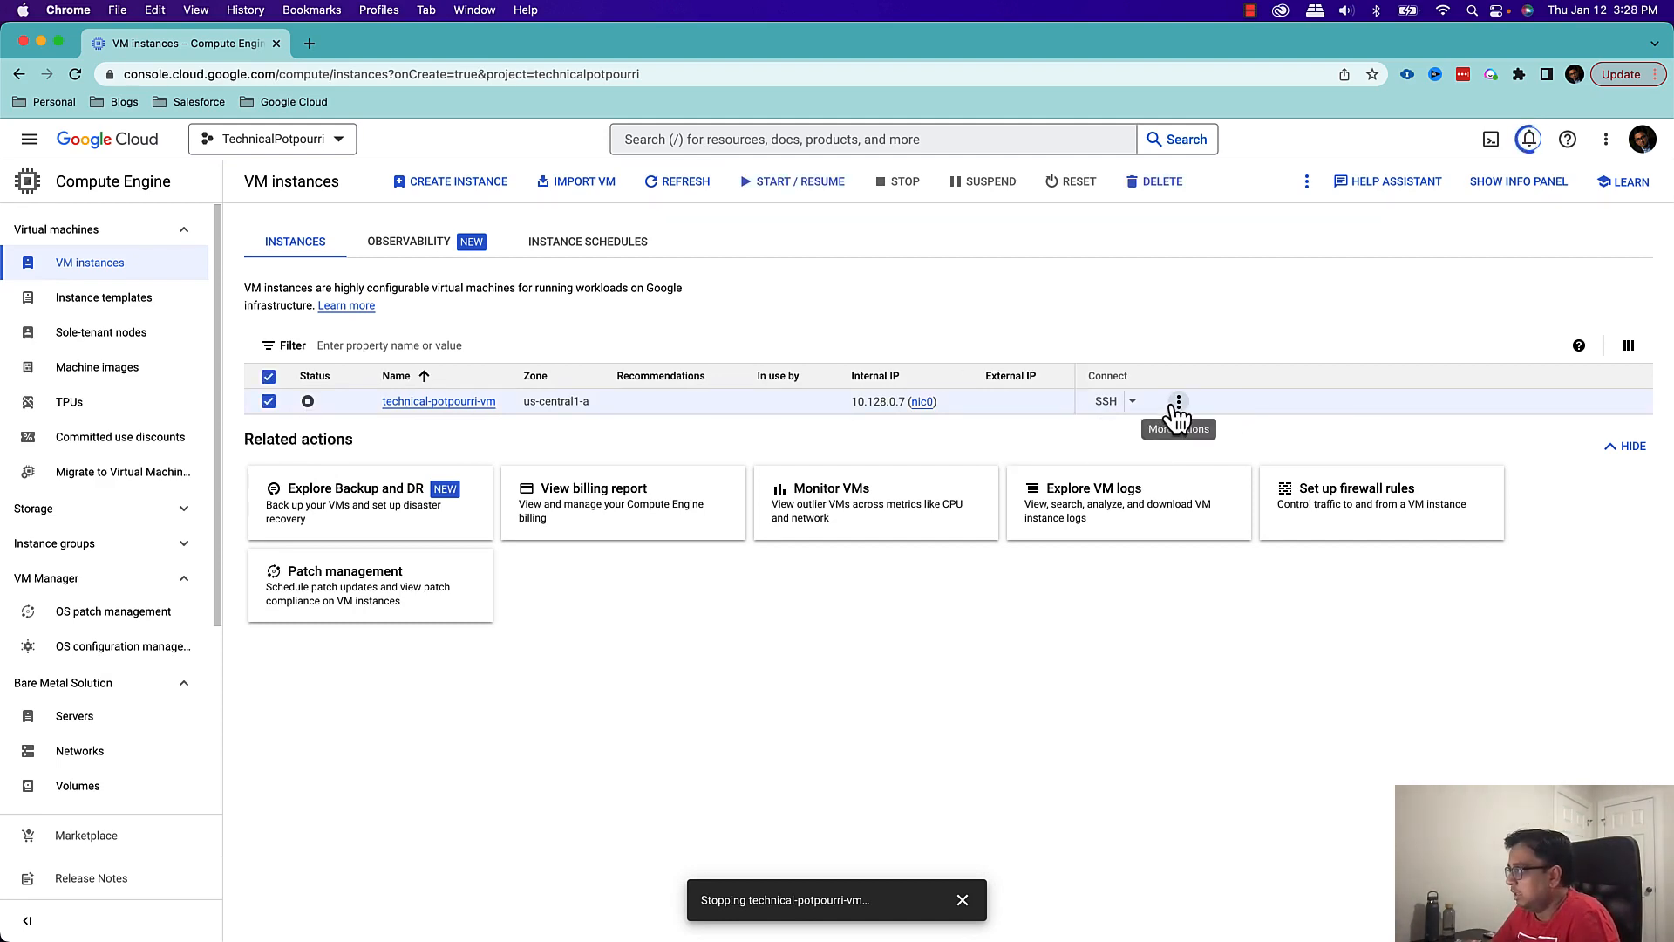
Delete the stopped VM instance technical-potpourri-vm together with its boot disk and refresh the VM instances list
click(1178, 403)
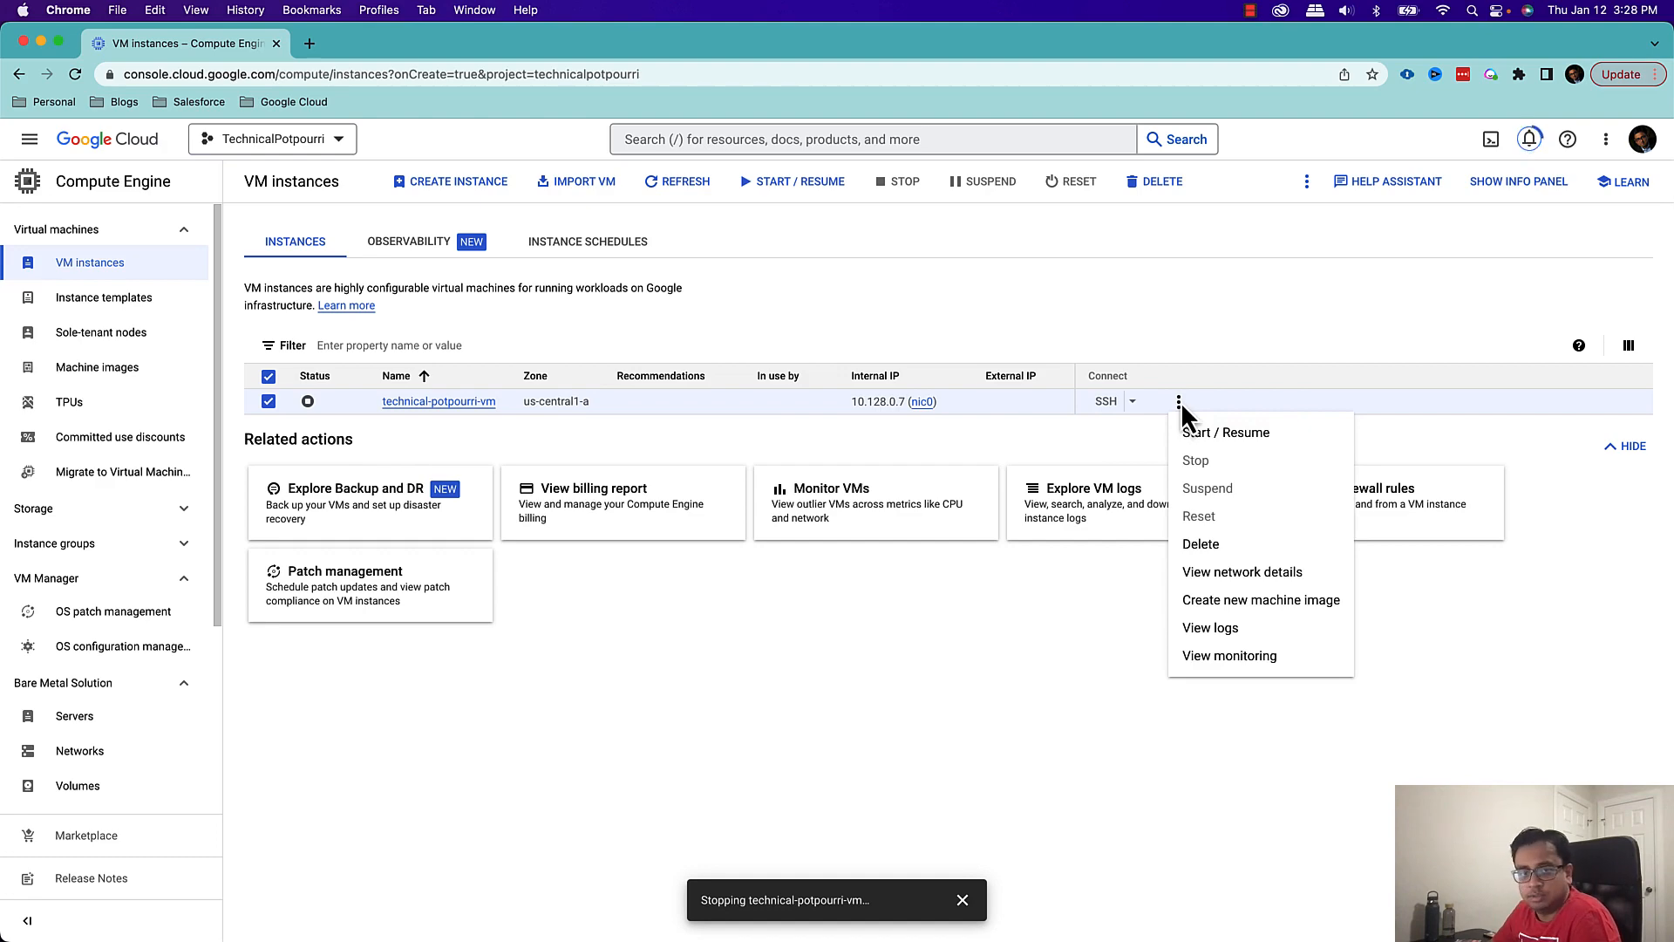
click(1207, 544)
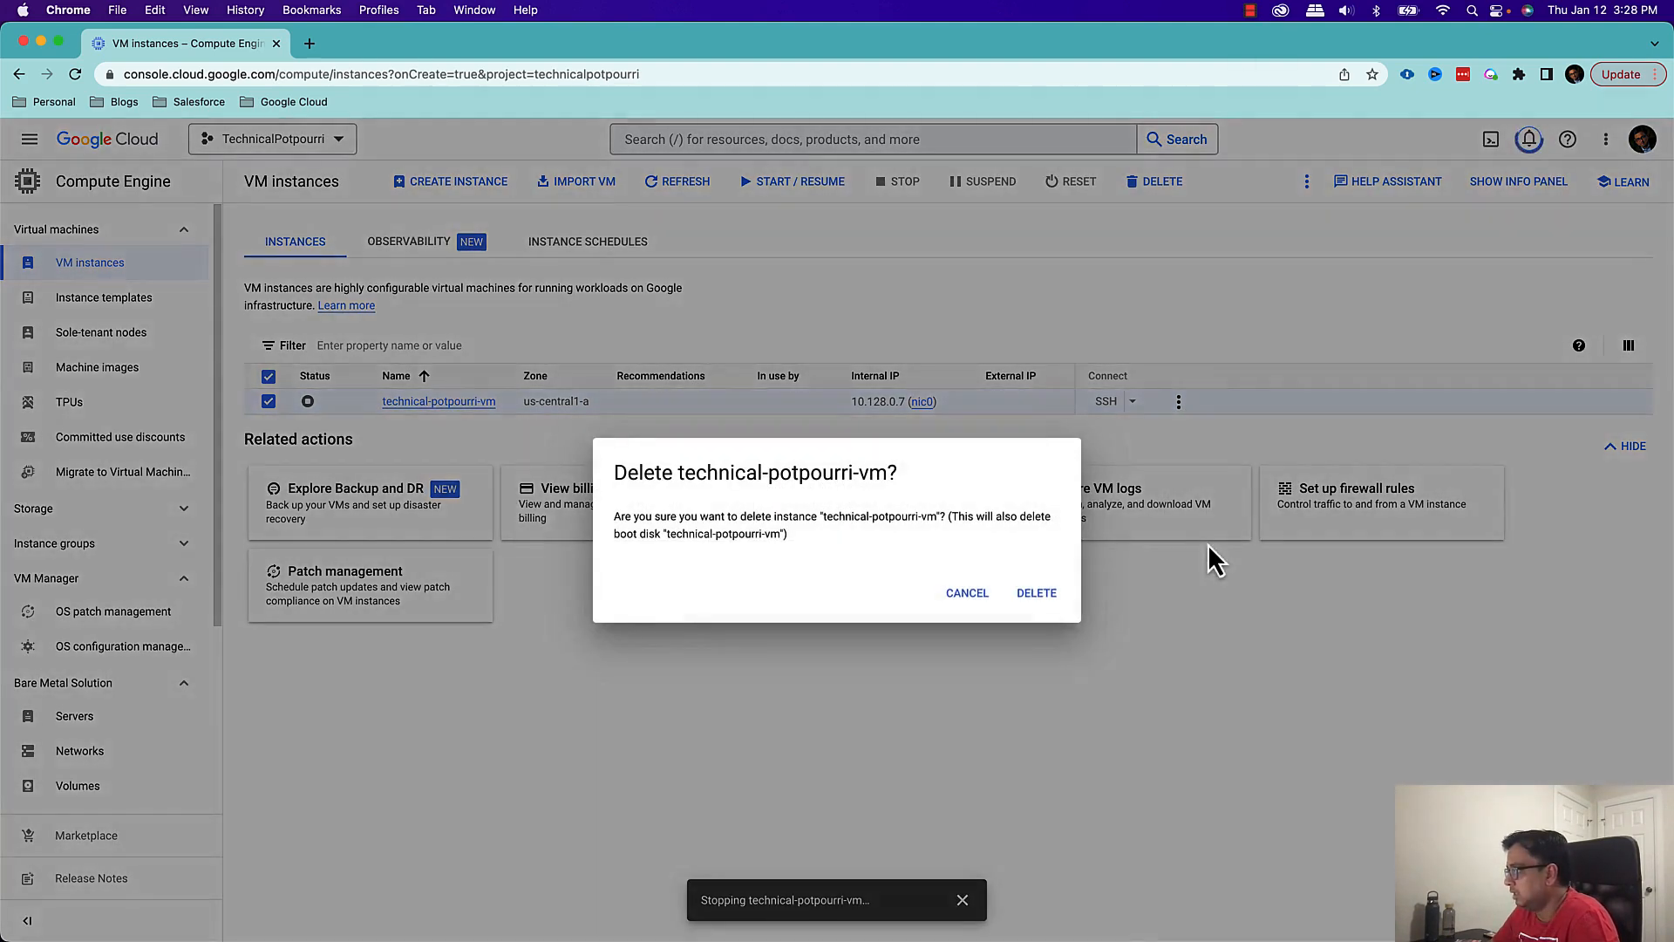
click(1046, 593)
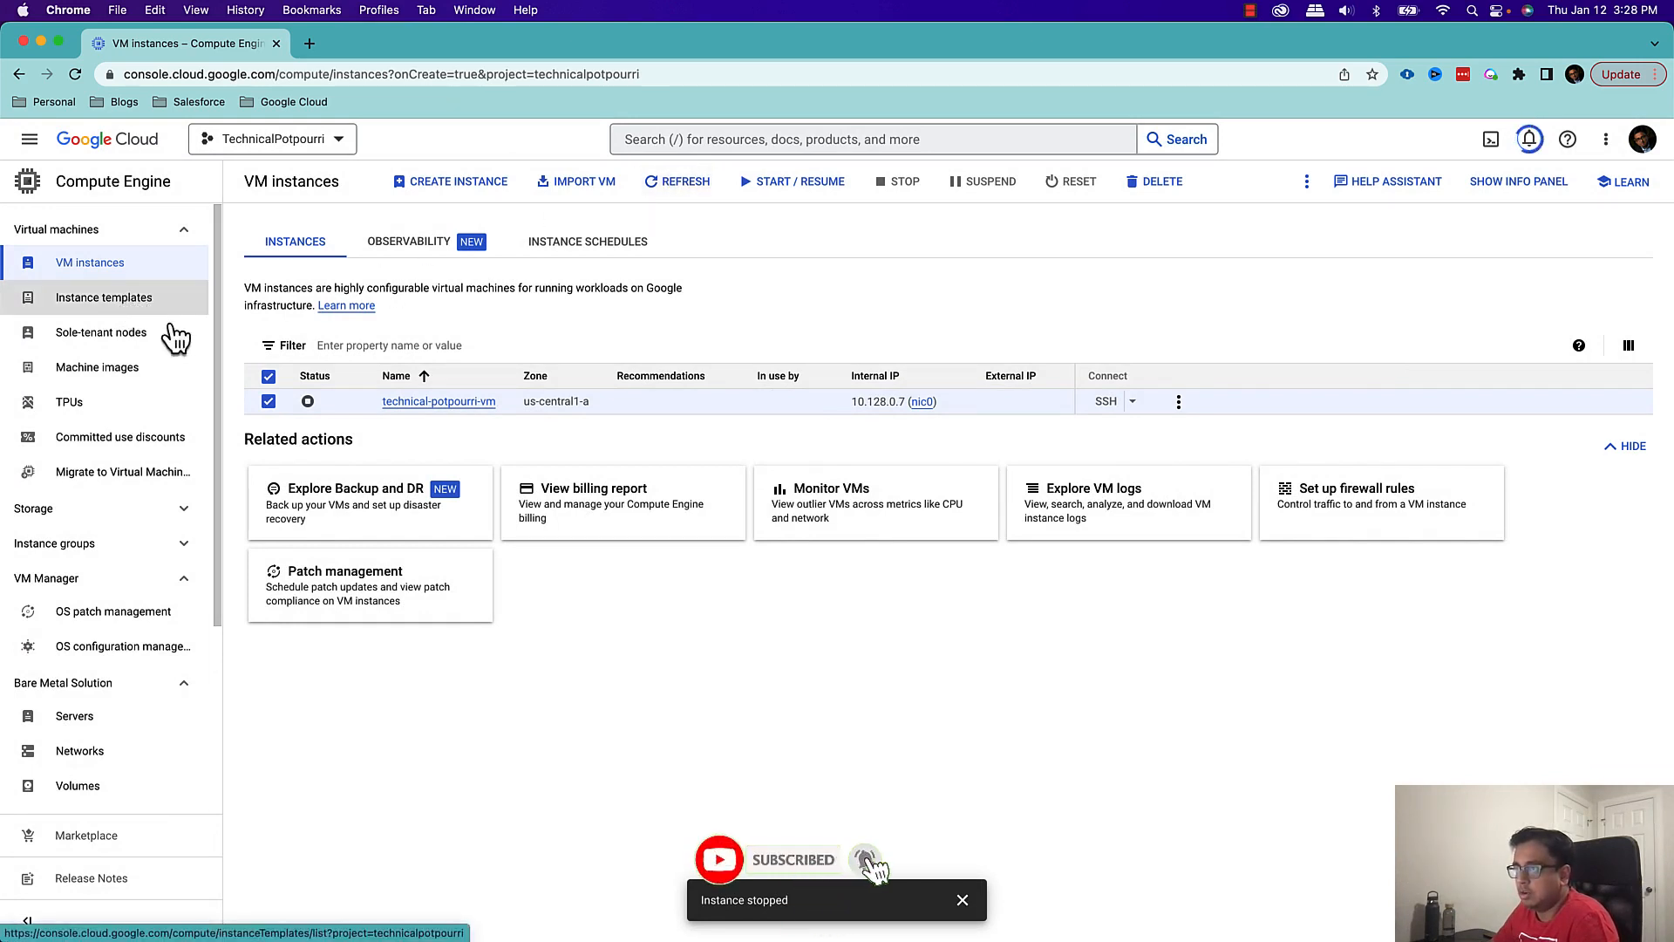
click(696, 194)
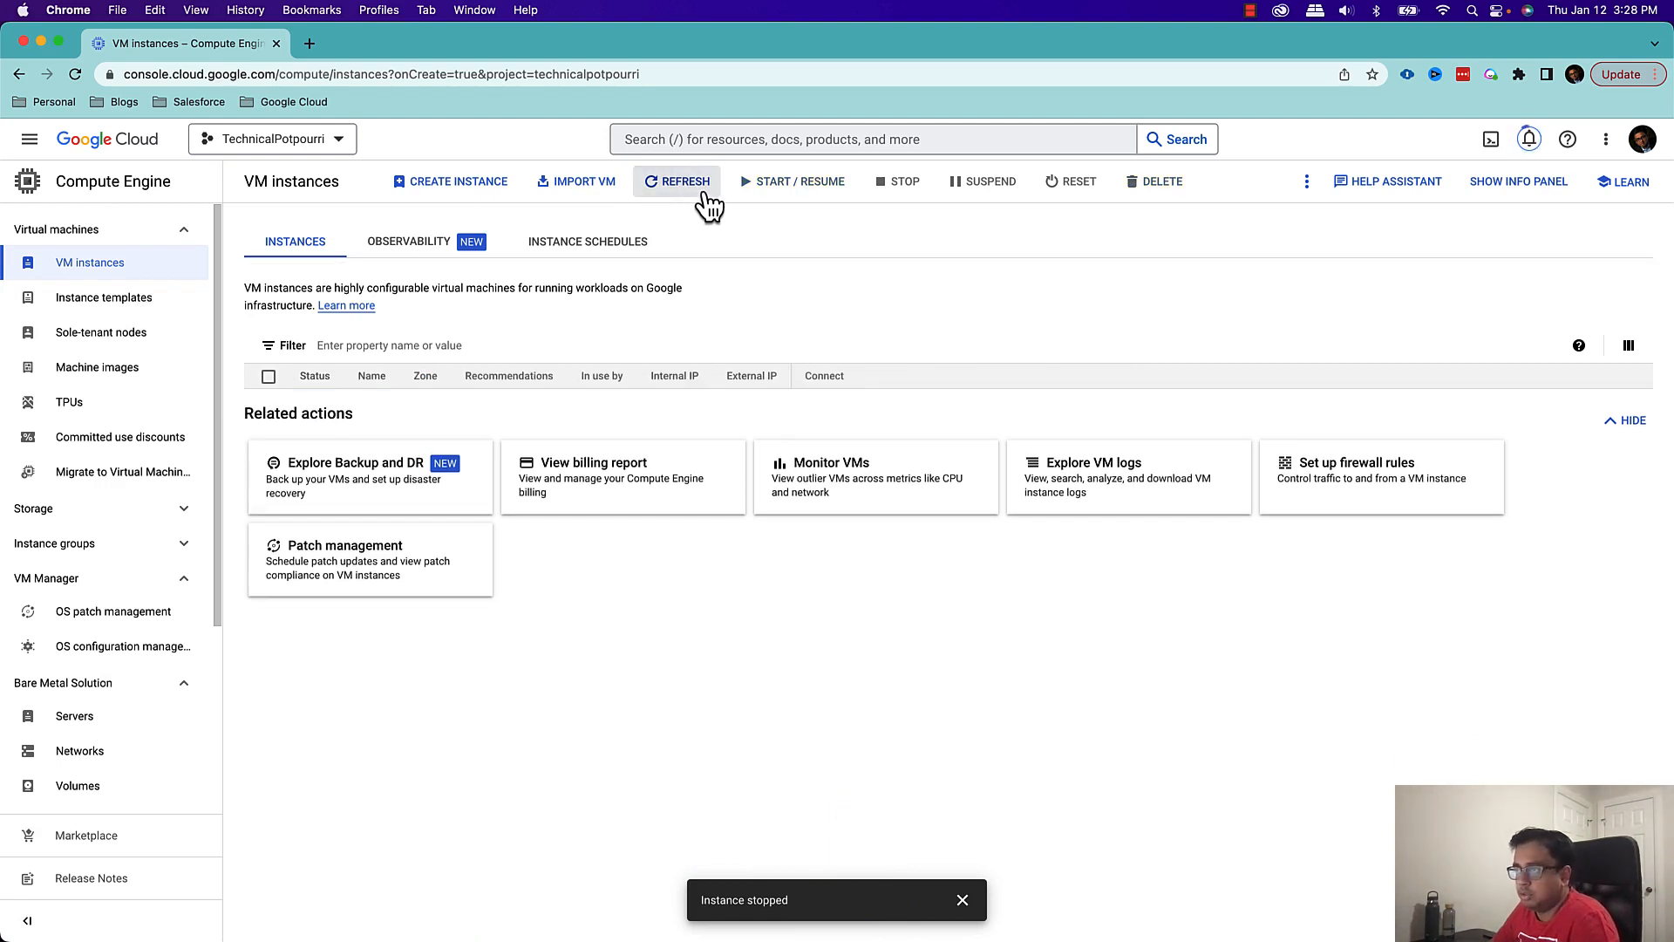
On the instance templates page, delete technical-potpourri-instance-template, entering "delete" as the confirmation text
click(79, 301)
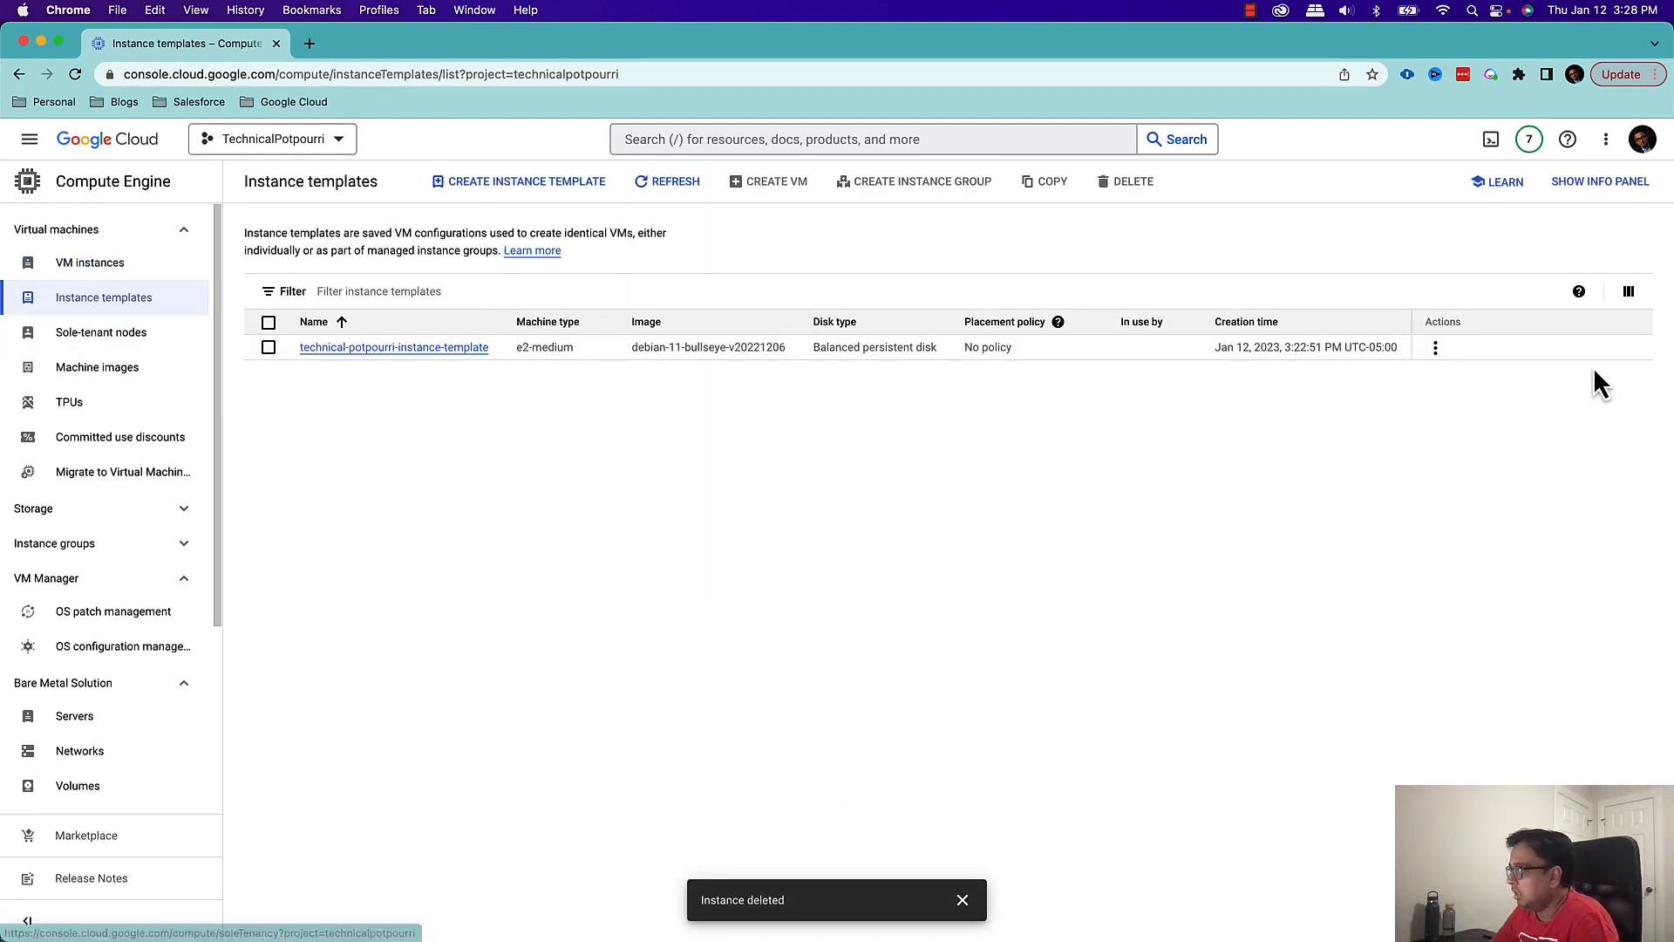
click(1436, 349)
click(1478, 437)
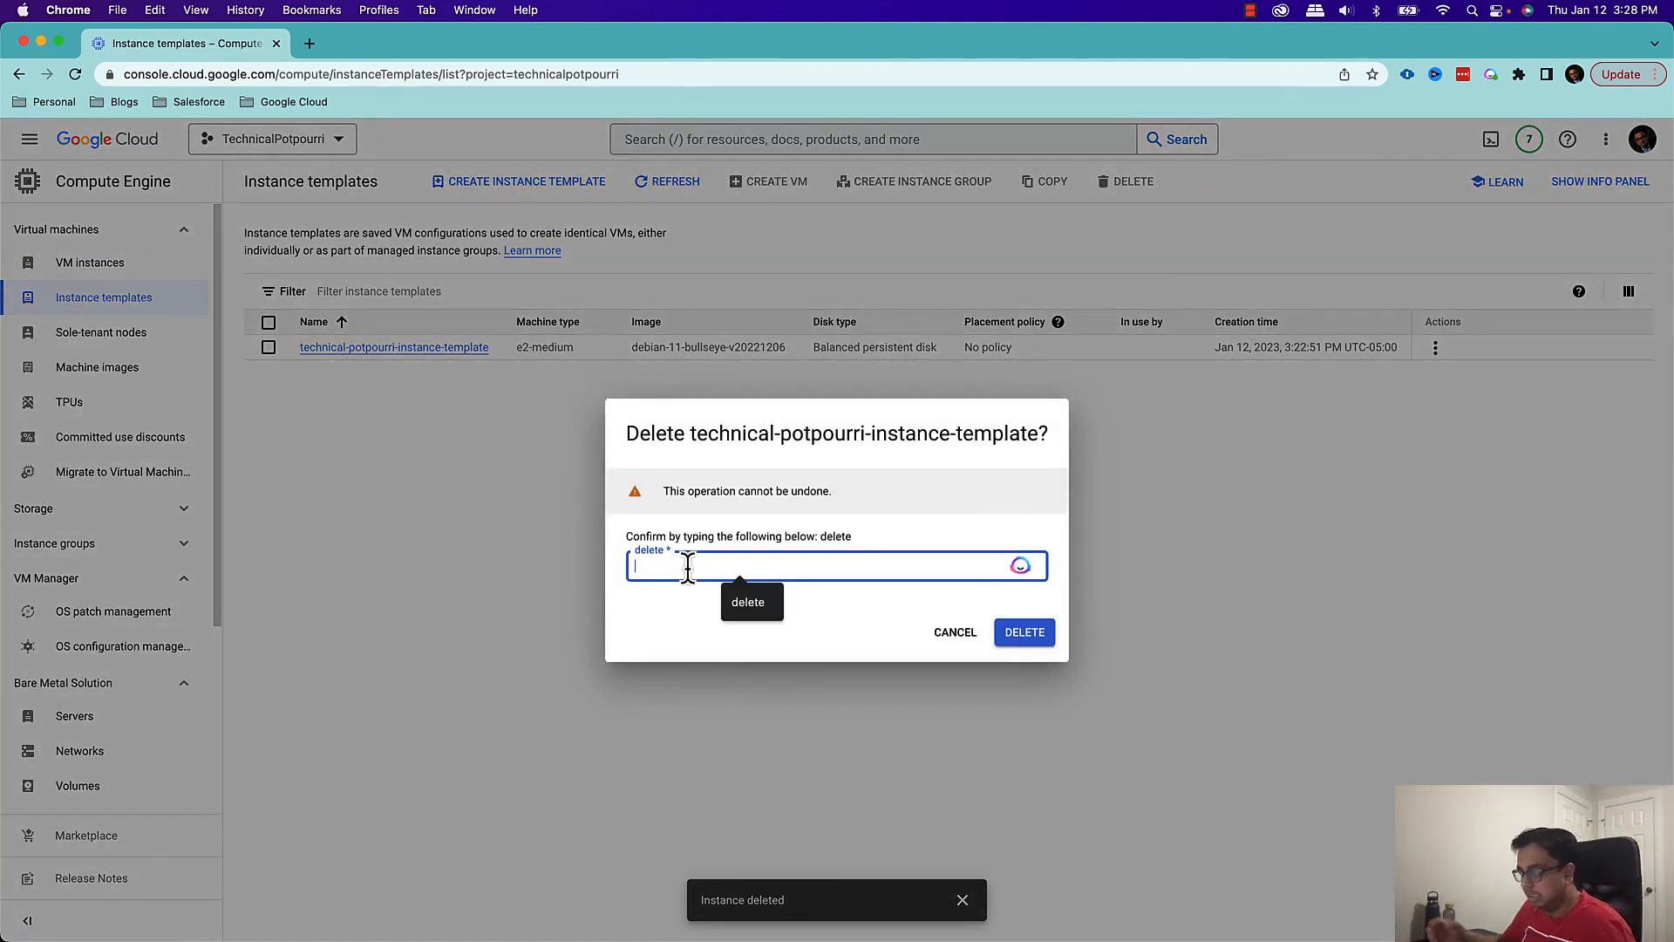
text(delete)
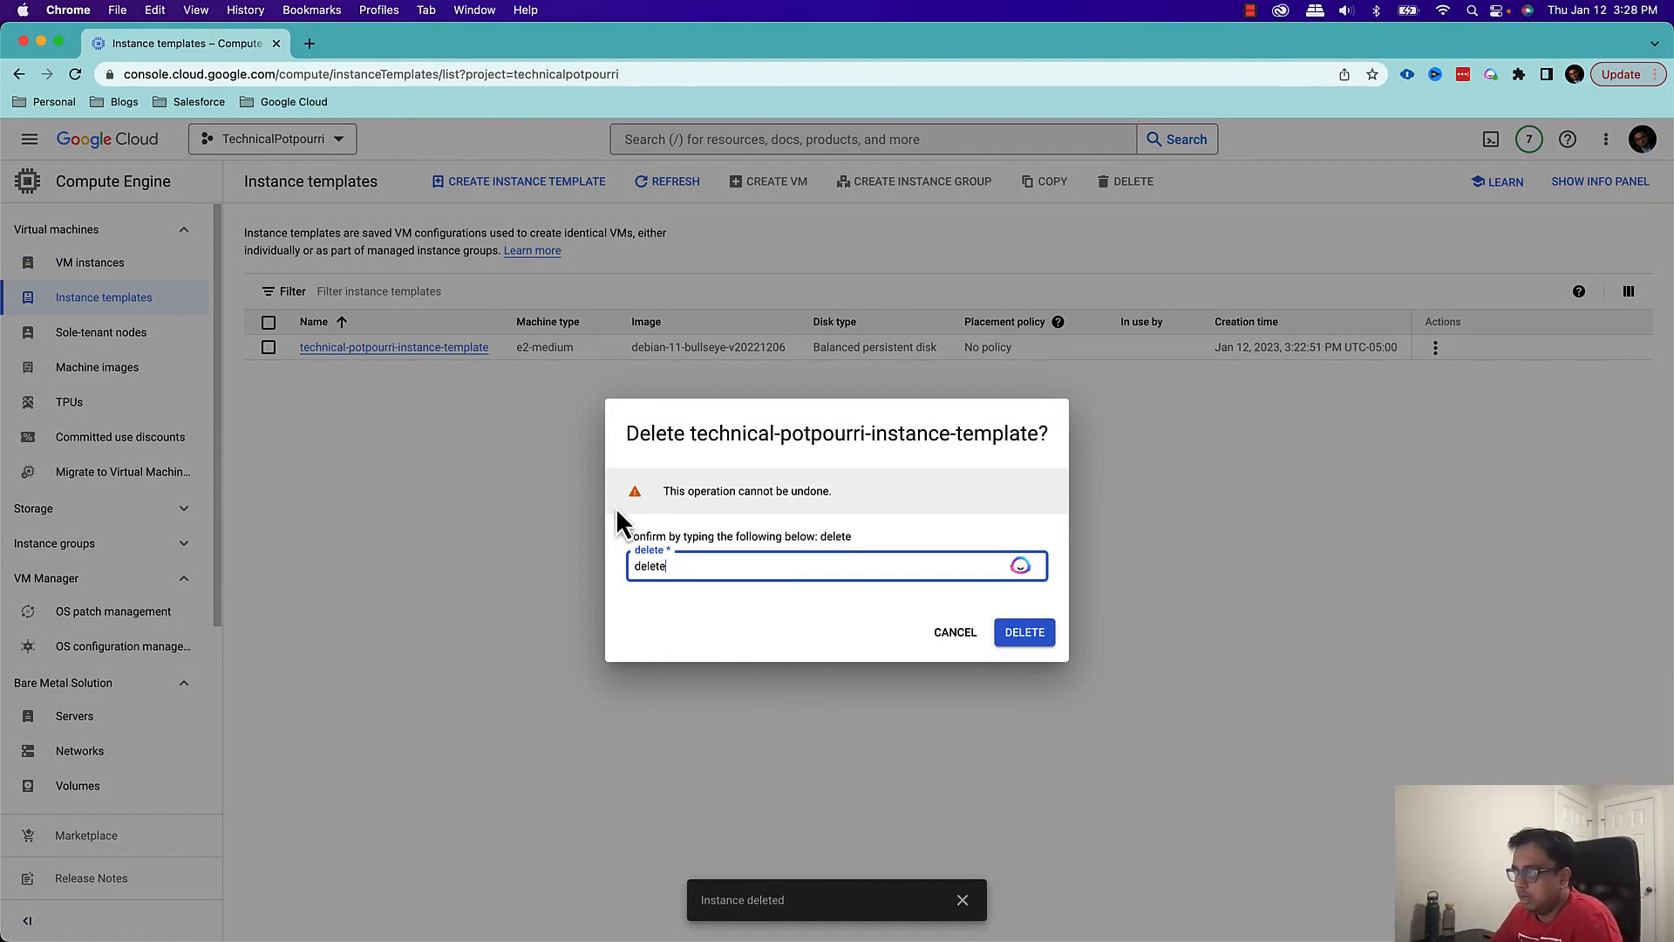
click(1022, 632)
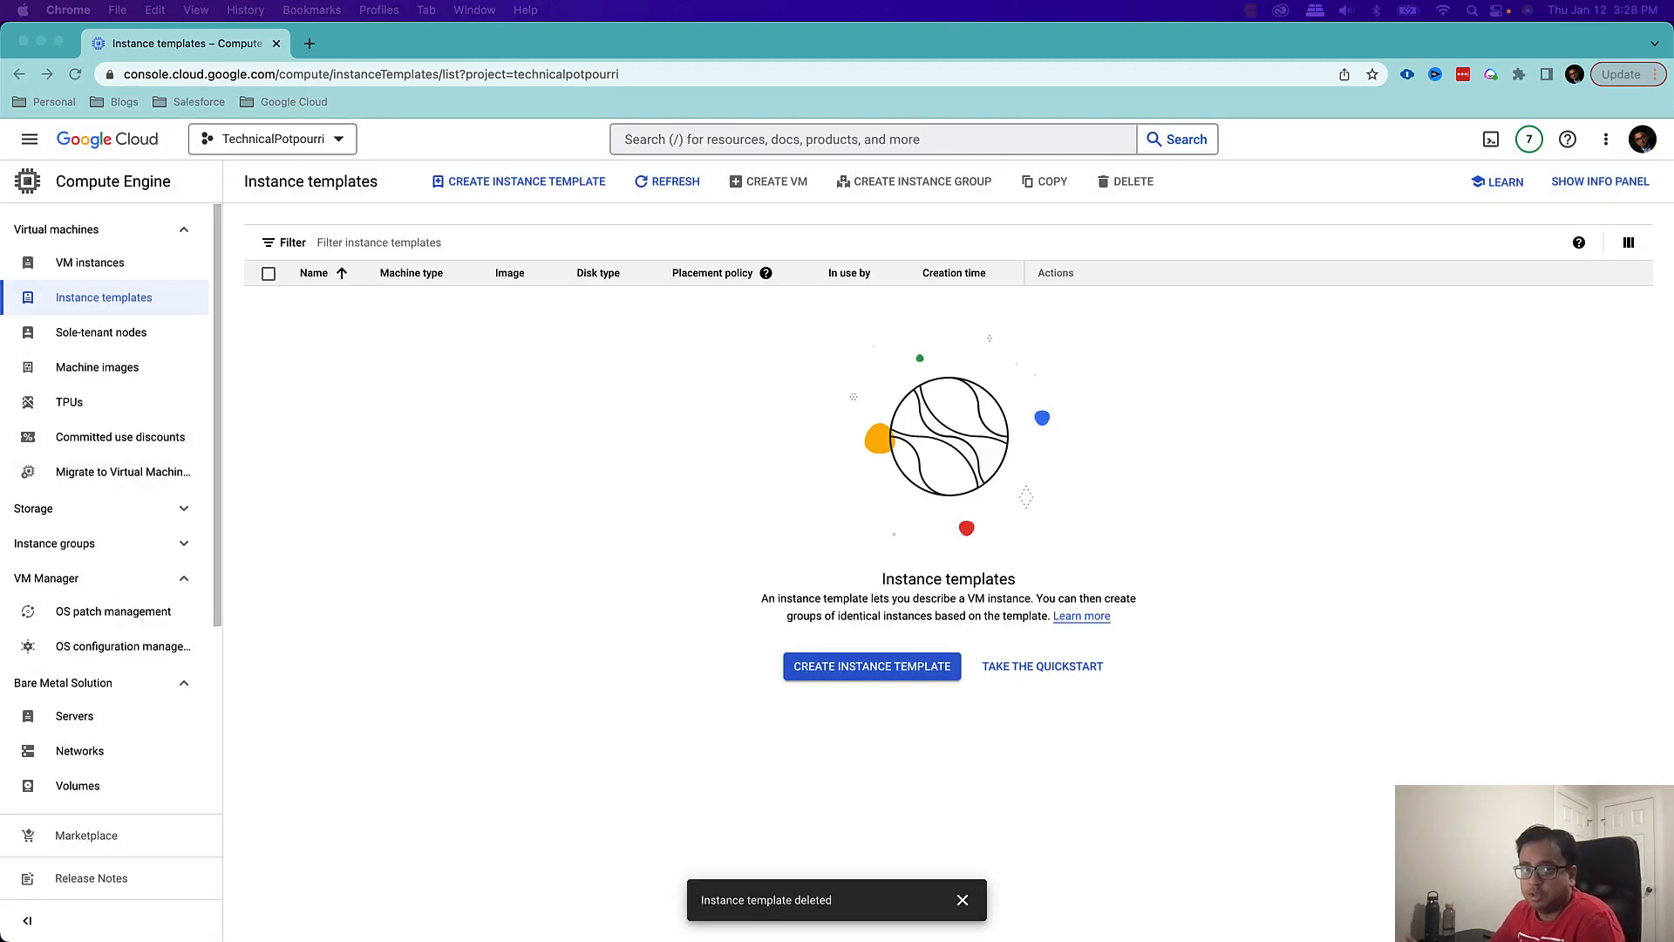